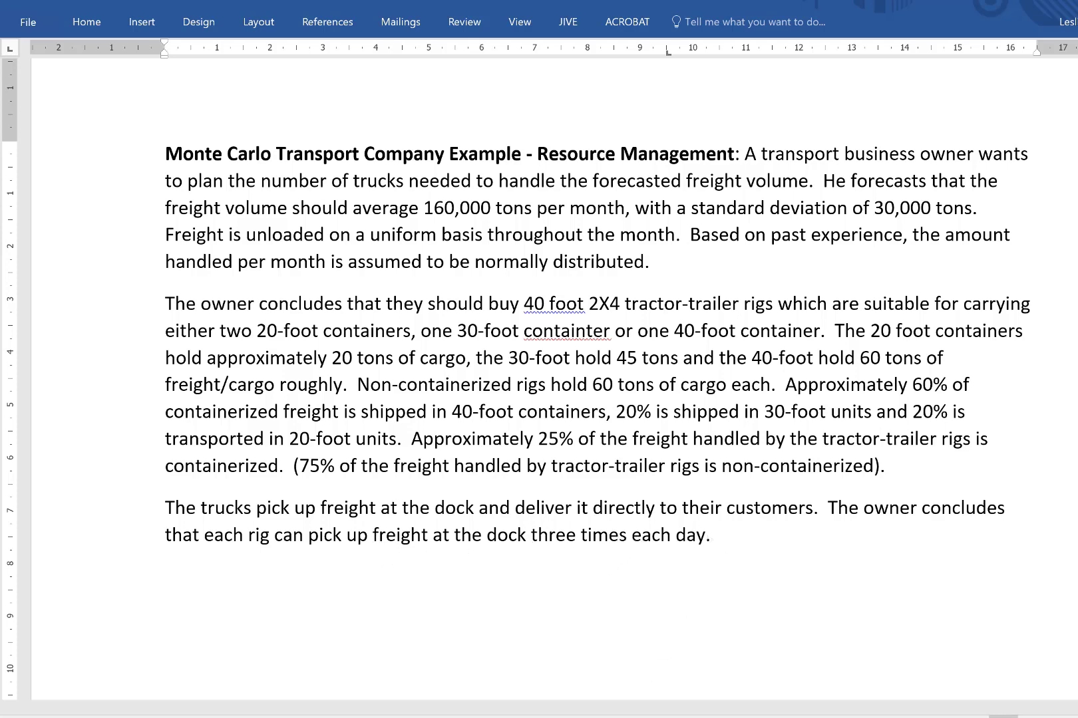
Enter mean 160,000, standard deviation 30,000, and 25% and 75% volume shares in B4:B7
{"action": "left_click", "coordinate": [490, 703]}
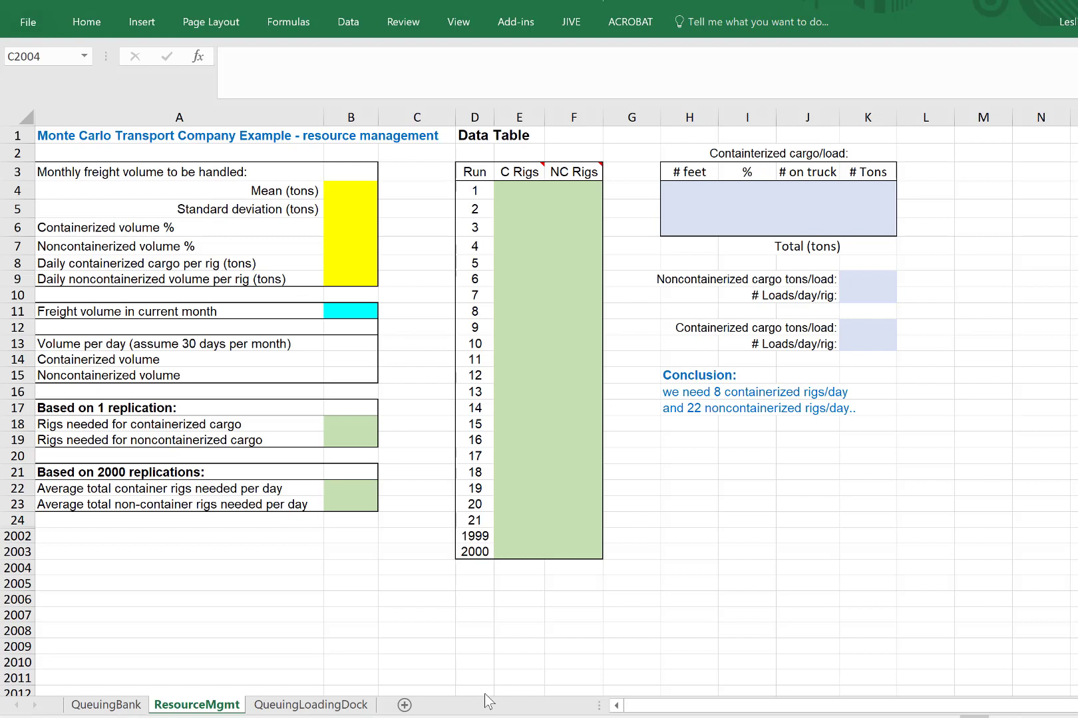
{"action": "left_click", "coordinate": [439, 440]}
{"action": "left_click", "coordinate": [352, 192]}
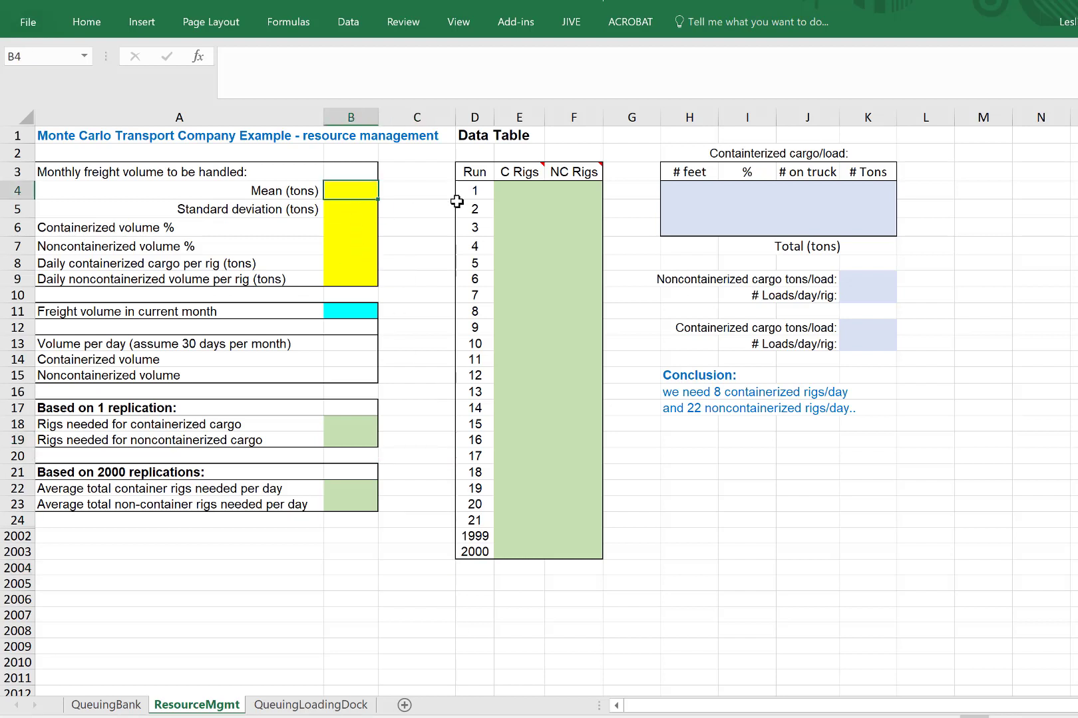
{"action": "type", "text": "160000"}
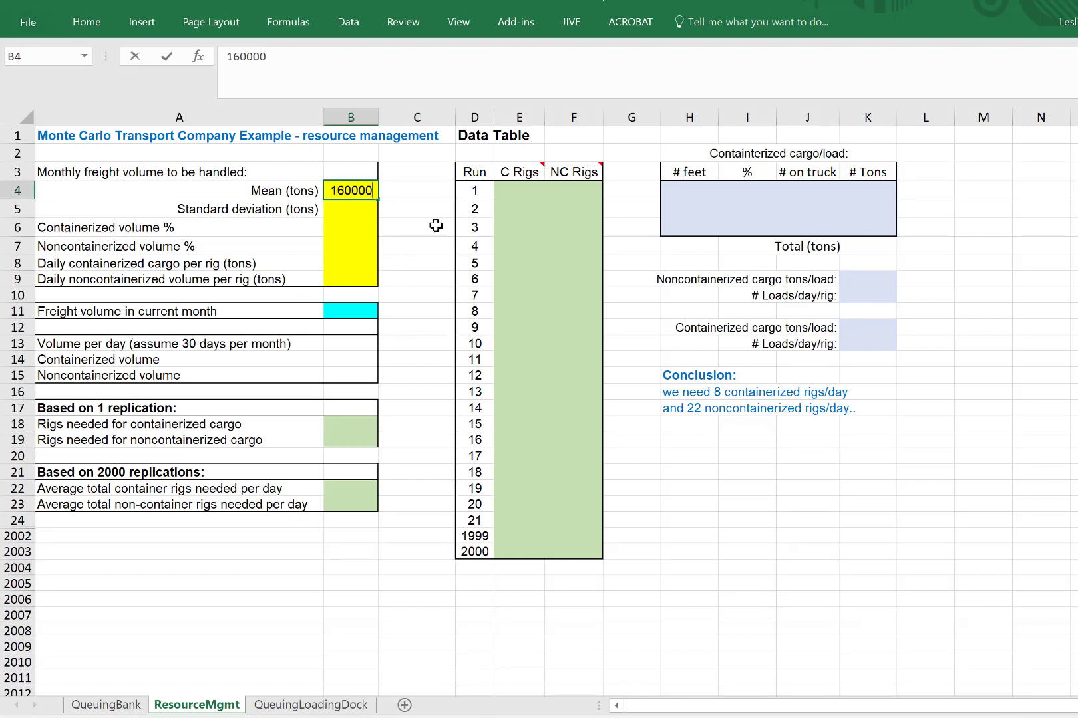
{"action": "key", "text": "Return"}
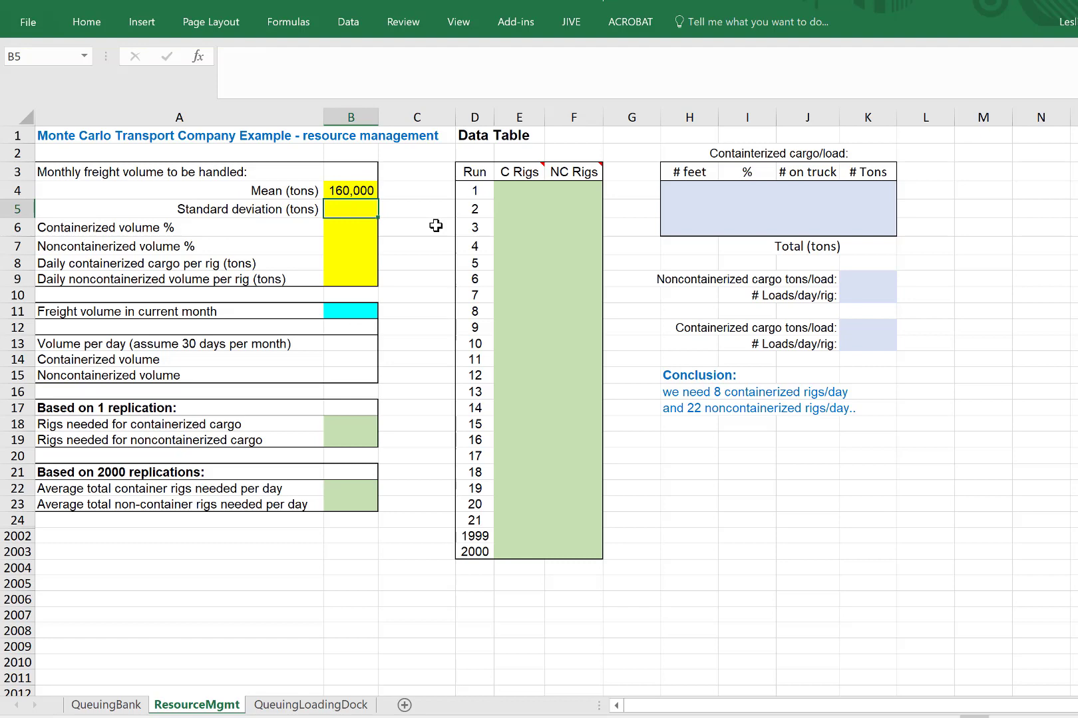
{"action": "type", "text": "30000"}
{"action": "key", "text": "Return"}
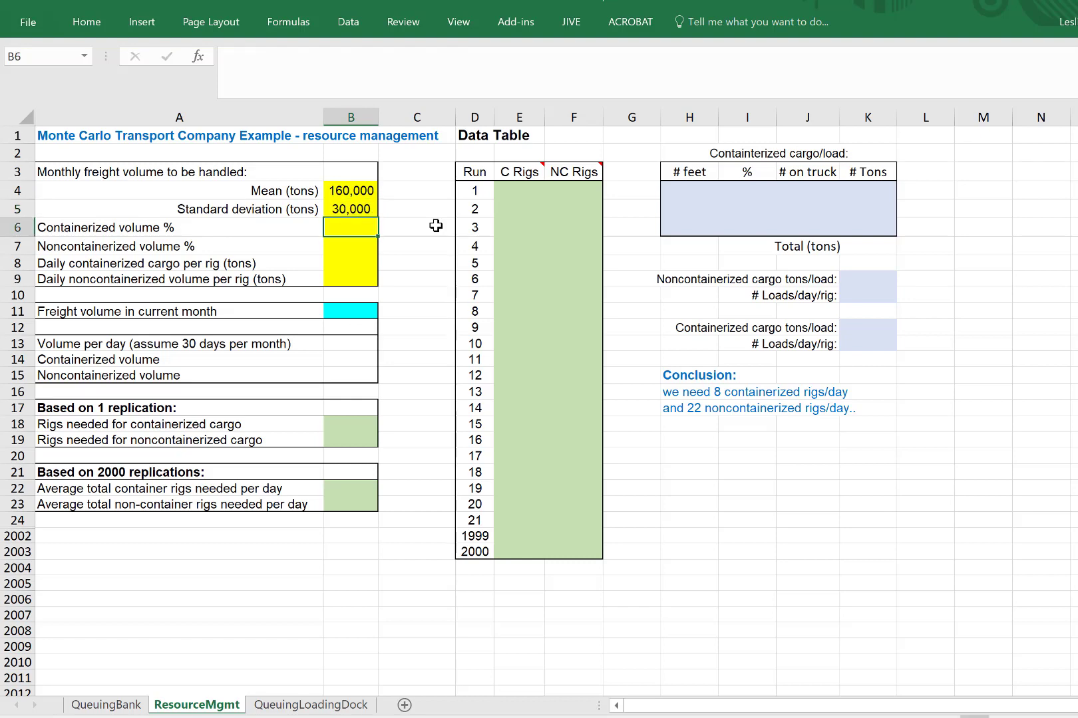
{"action": "type", "text": "25"}
{"action": "key", "text": "Return"}
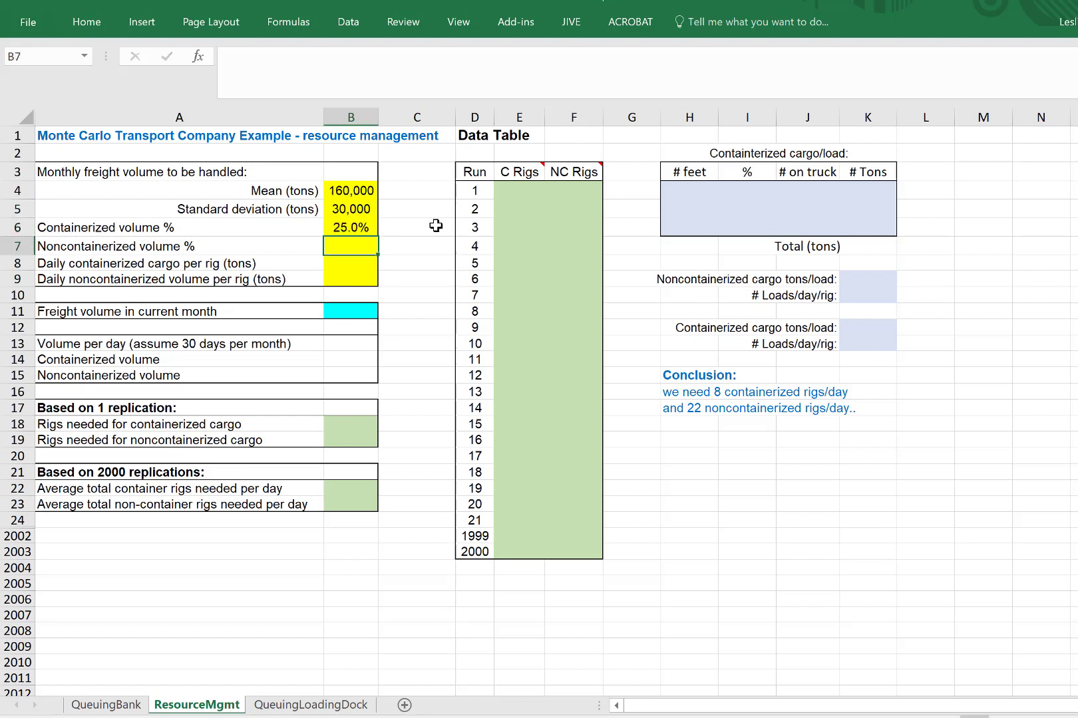
{"action": "type", "text": "75"}
{"action": "key", "text": "Return"}
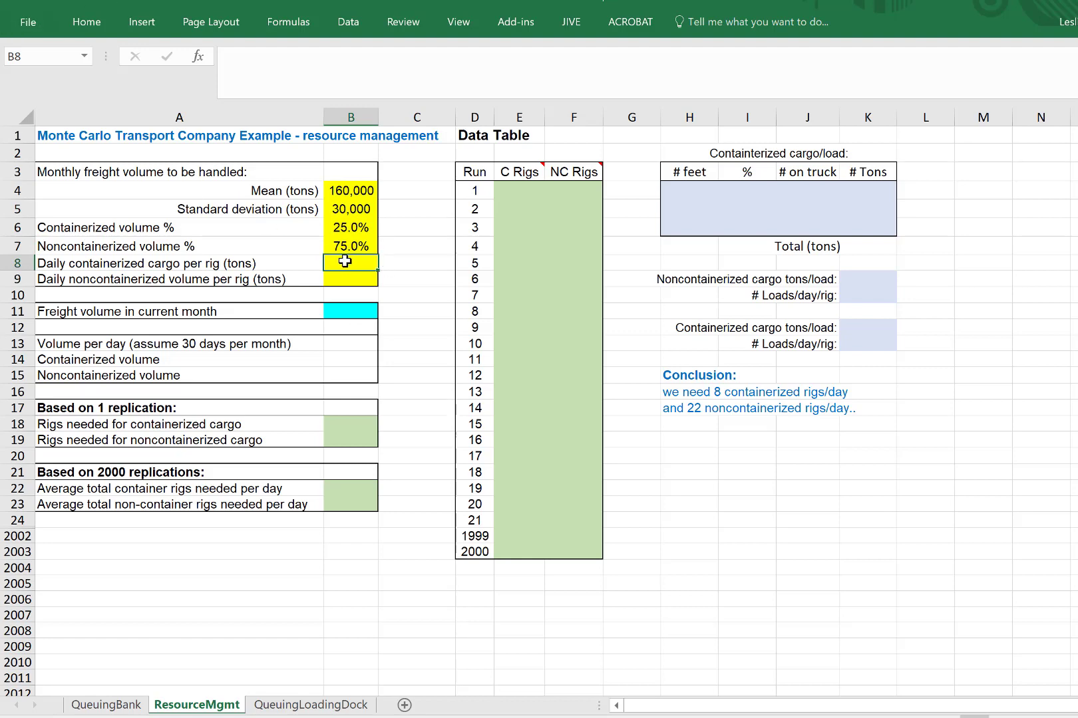
List container sizes 20, 30 and 40 feet in H4:H6
{"action": "left_click", "coordinate": [677, 193]}
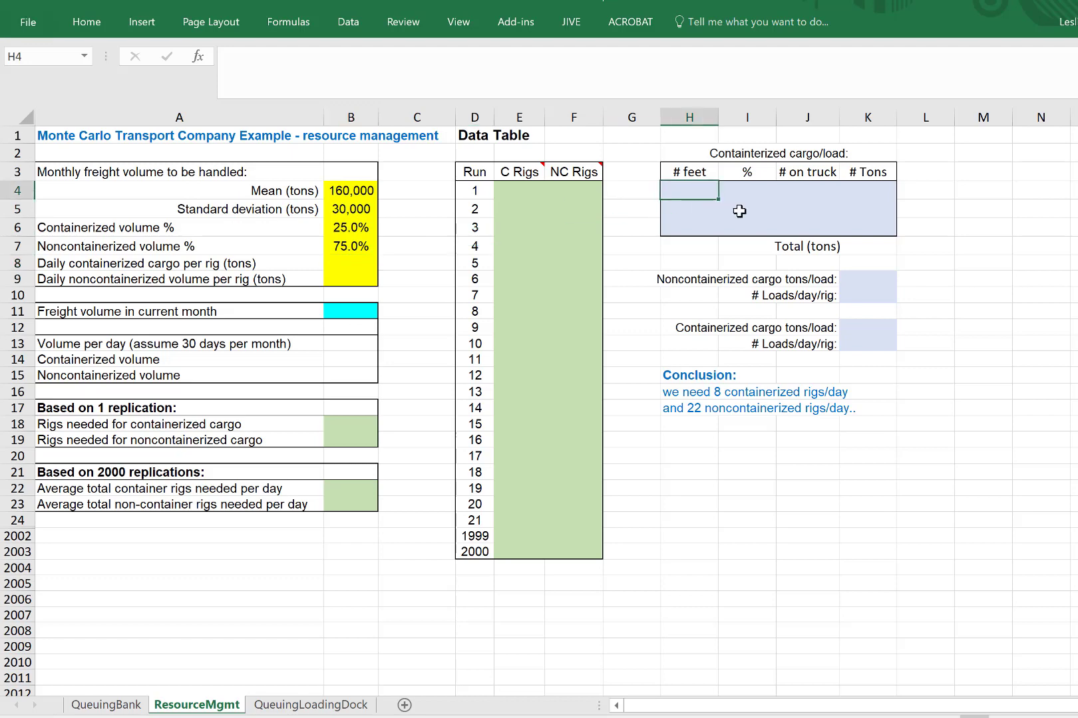
{"action": "type", "text": "20"}
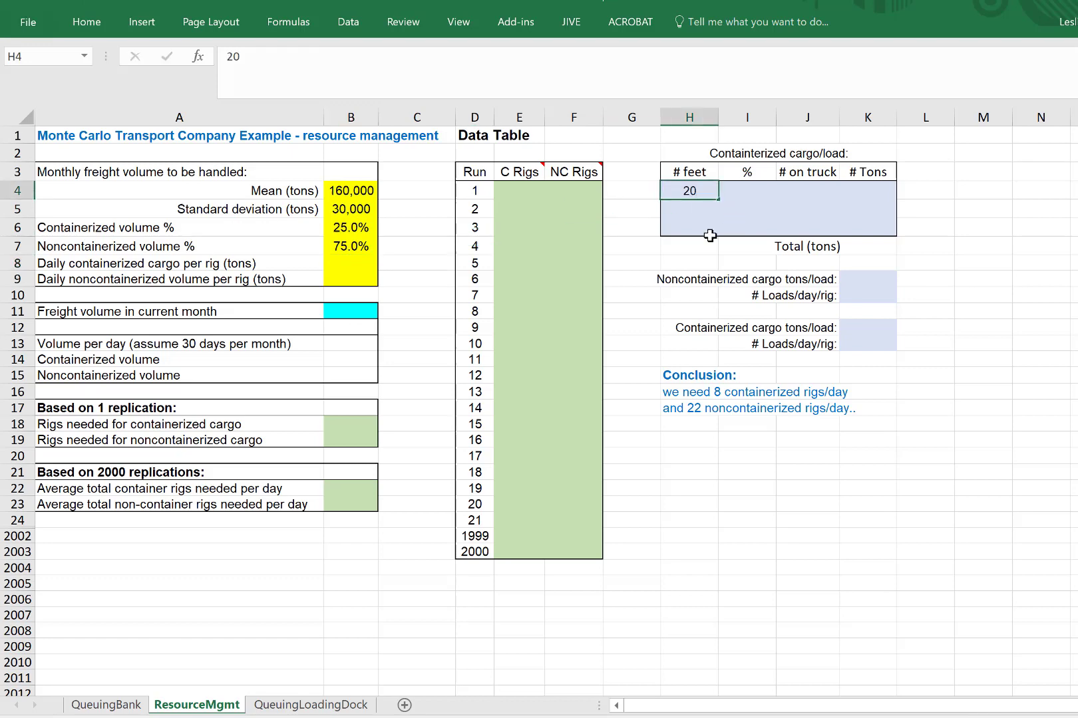
{"action": "key", "text": "Return"}
{"action": "type", "text": "30"}
{"action": "key", "text": "Return"}
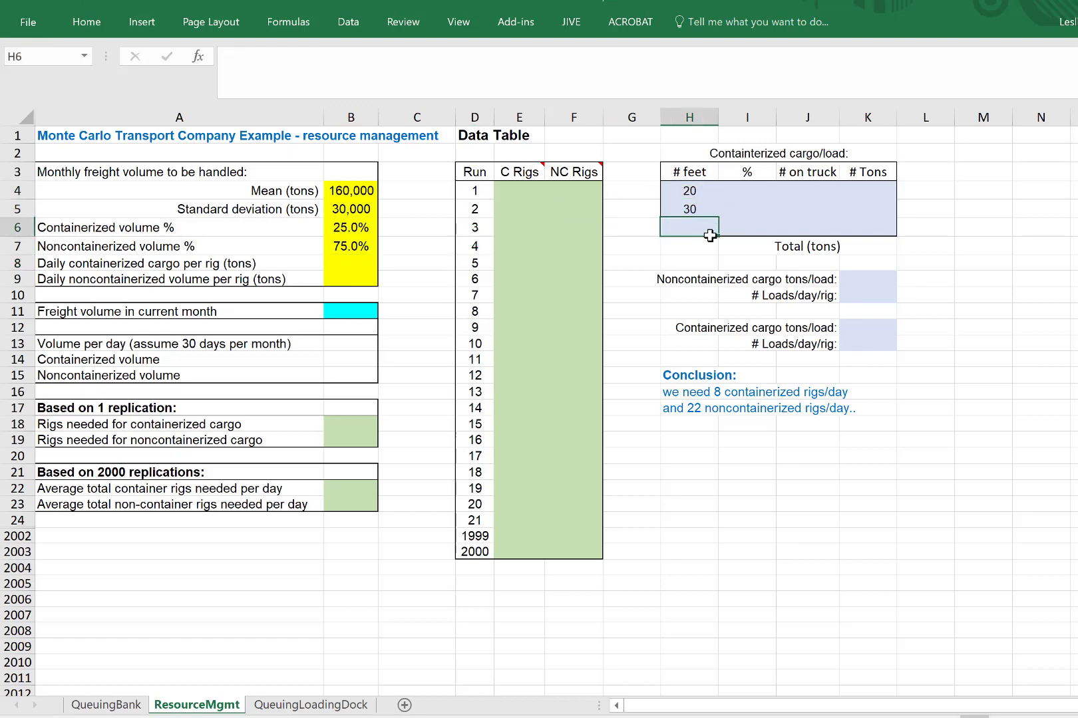
{"action": "type", "text": "40"}
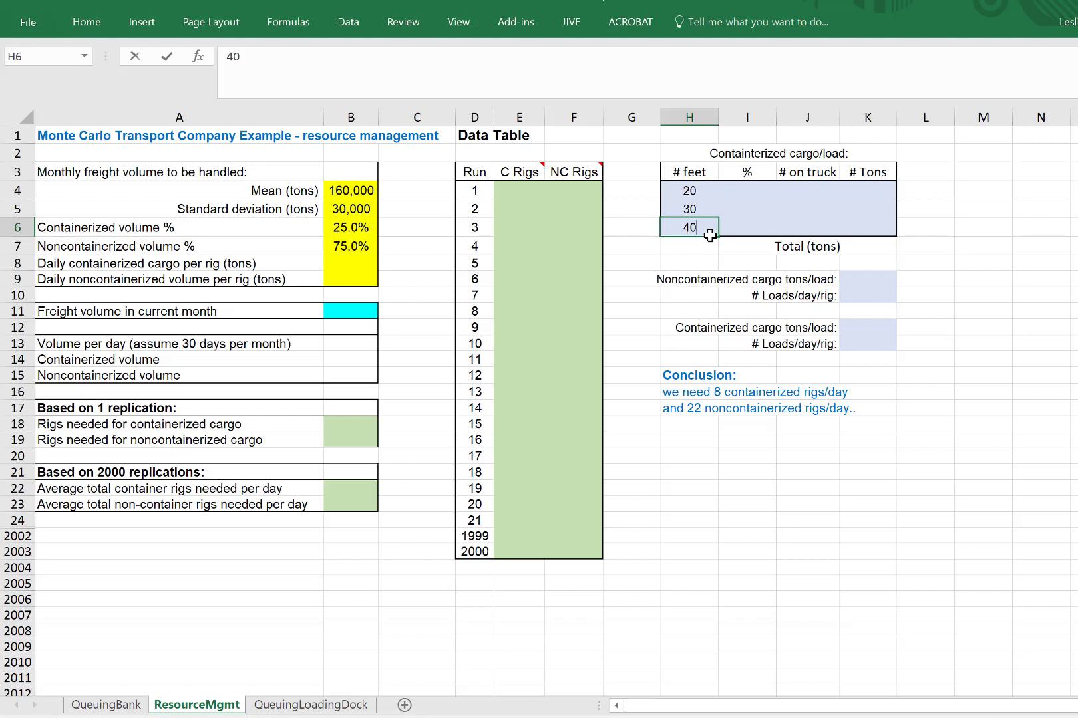
{"action": "left_click", "coordinate": [732, 193]}
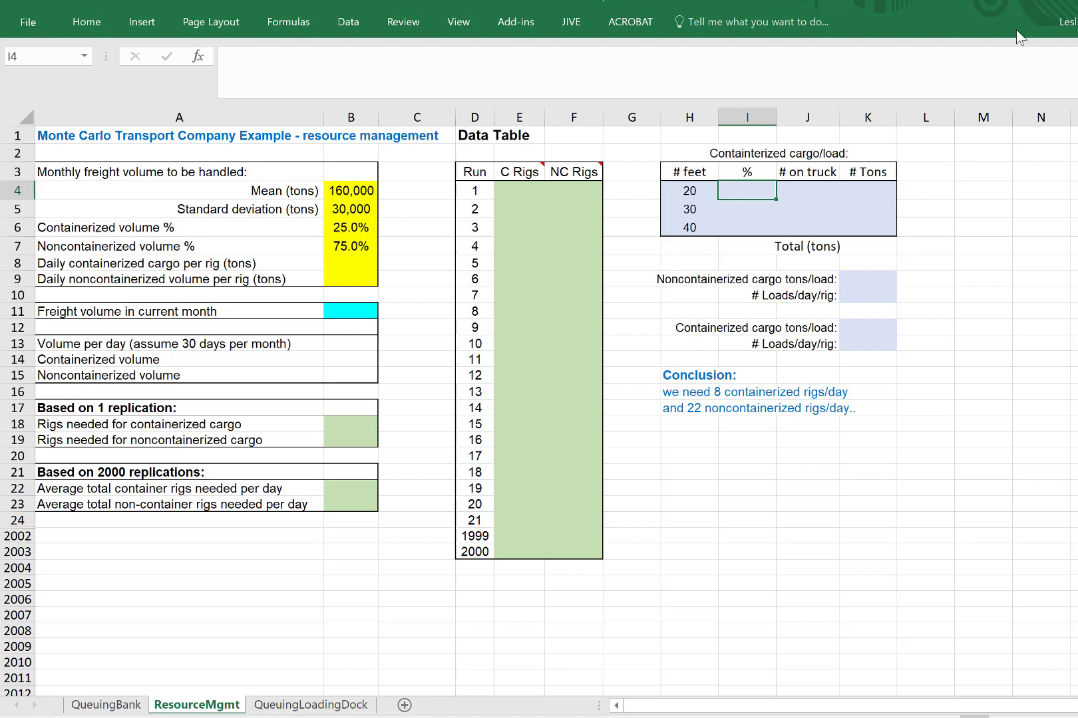
{"action": "key", "text": "Down"}
{"action": "key", "text": "Down"}
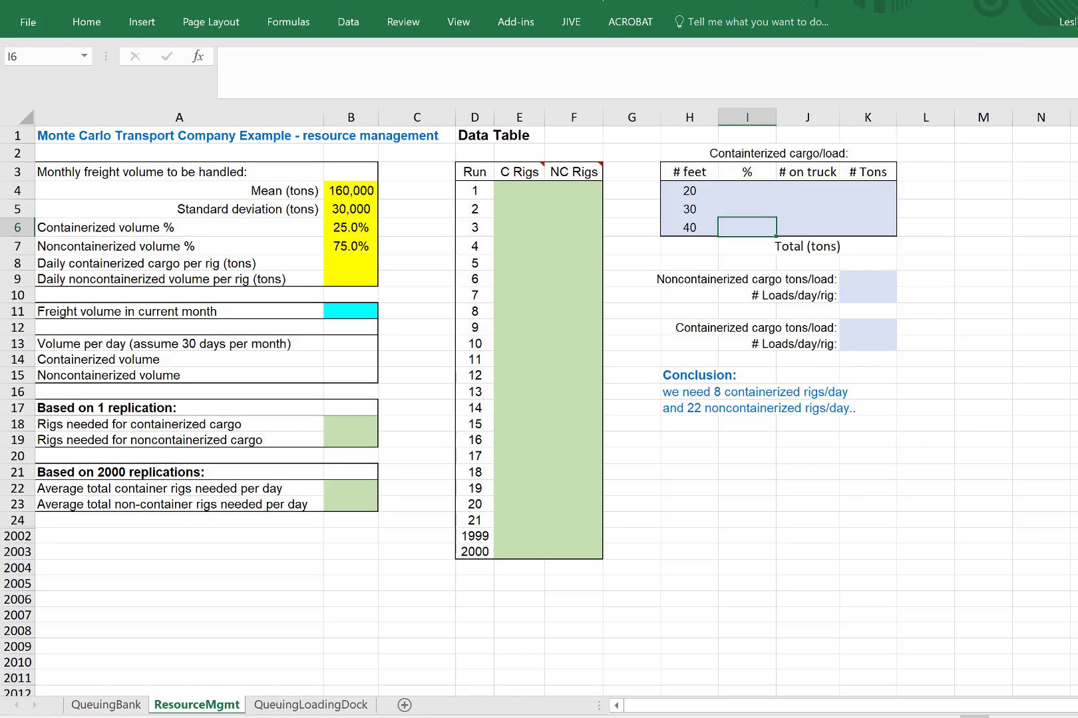
Highlight the Word sentence saying 60% of containerized freight ships in 40-foot containers
{"action": "key", "text": "alt+Tab"}
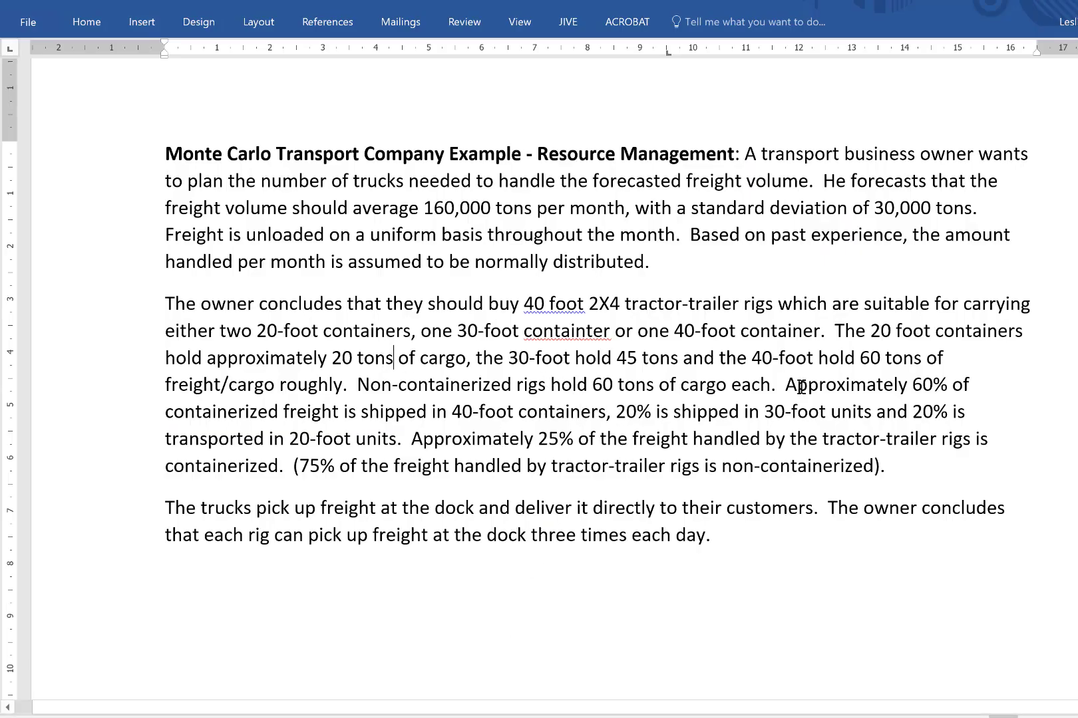
{"action": "left_click_drag", "start_coordinate": [913, 386], "coordinate": [584, 420]}
{"action": "left_click", "coordinate": [827, 421]}
Enter container shares of 60%, 20% and 20% in I6, I5 and I4
{"action": "left_click", "coordinate": [565, 712]}
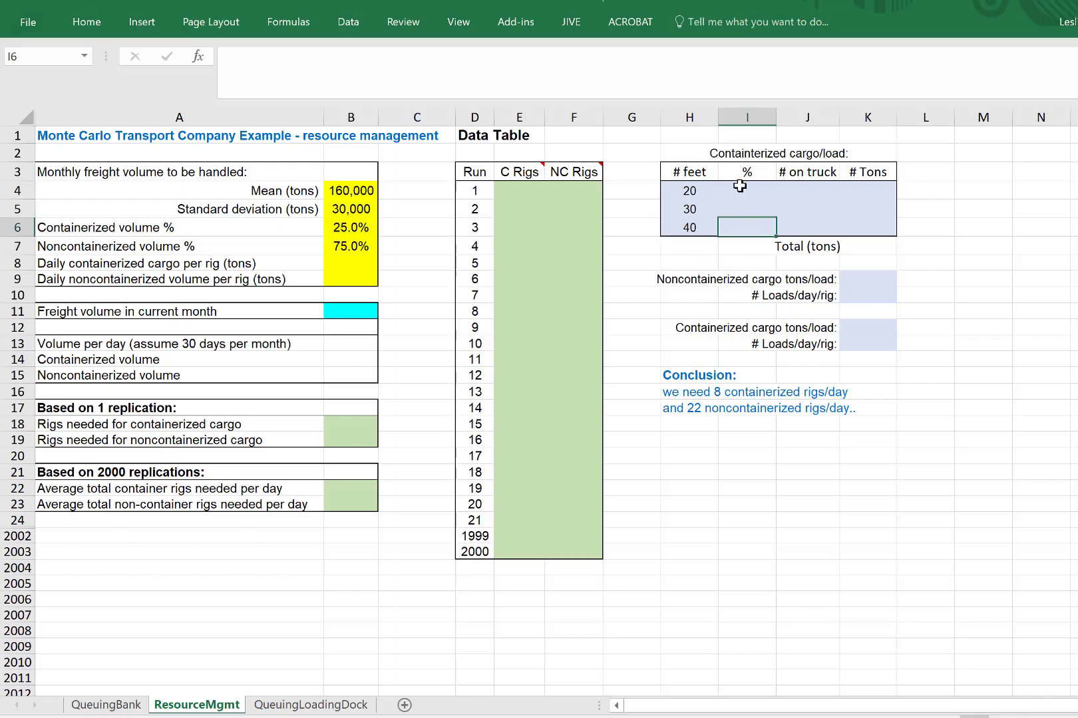
{"action": "left_click", "coordinate": [738, 192]}
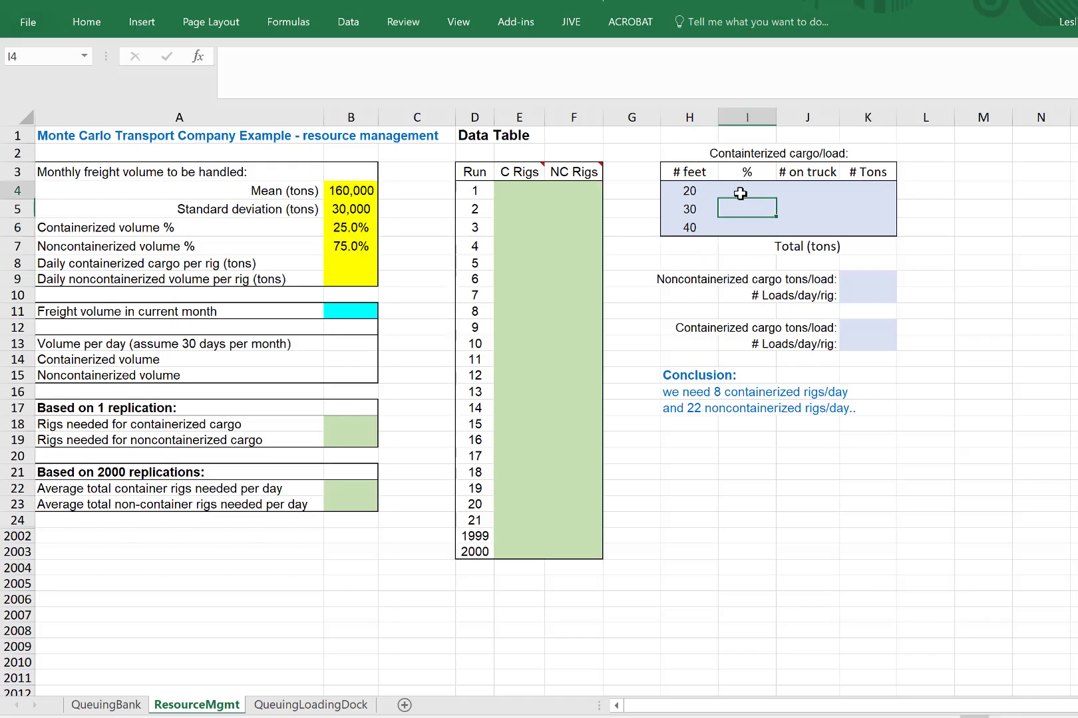
{"action": "left_click", "coordinate": [738, 228]}
{"action": "type", "text": "60"}
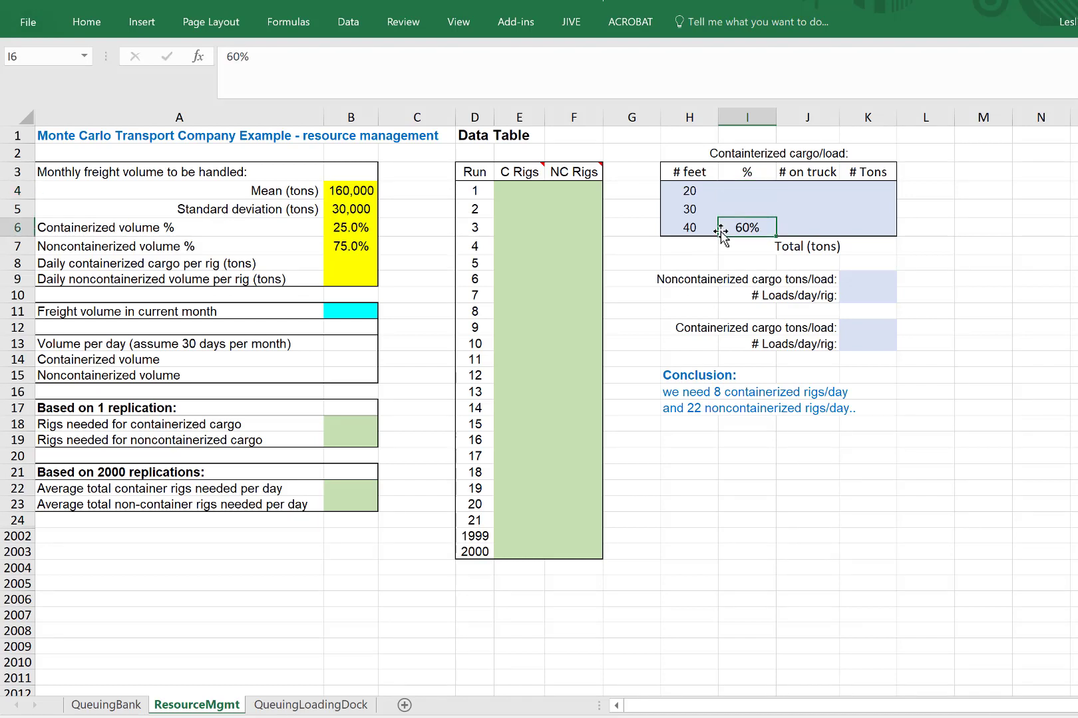
{"action": "key", "text": "Up"}
{"action": "type", "text": "20"}
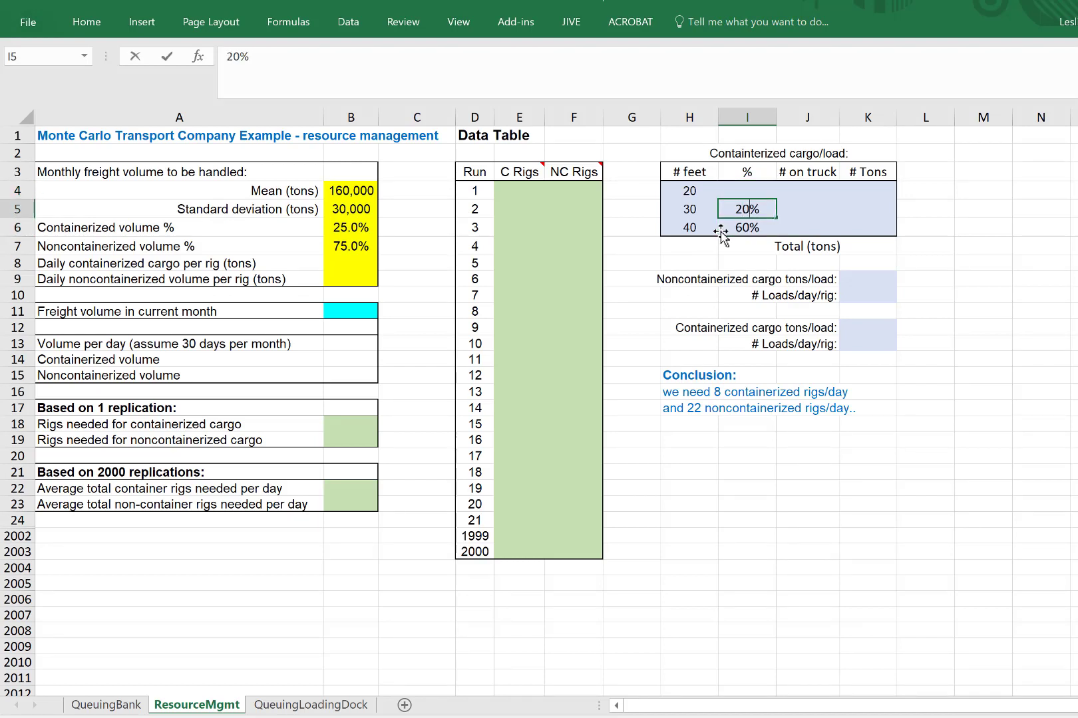
{"action": "key", "text": "Up"}
{"action": "type", "text": "20"}
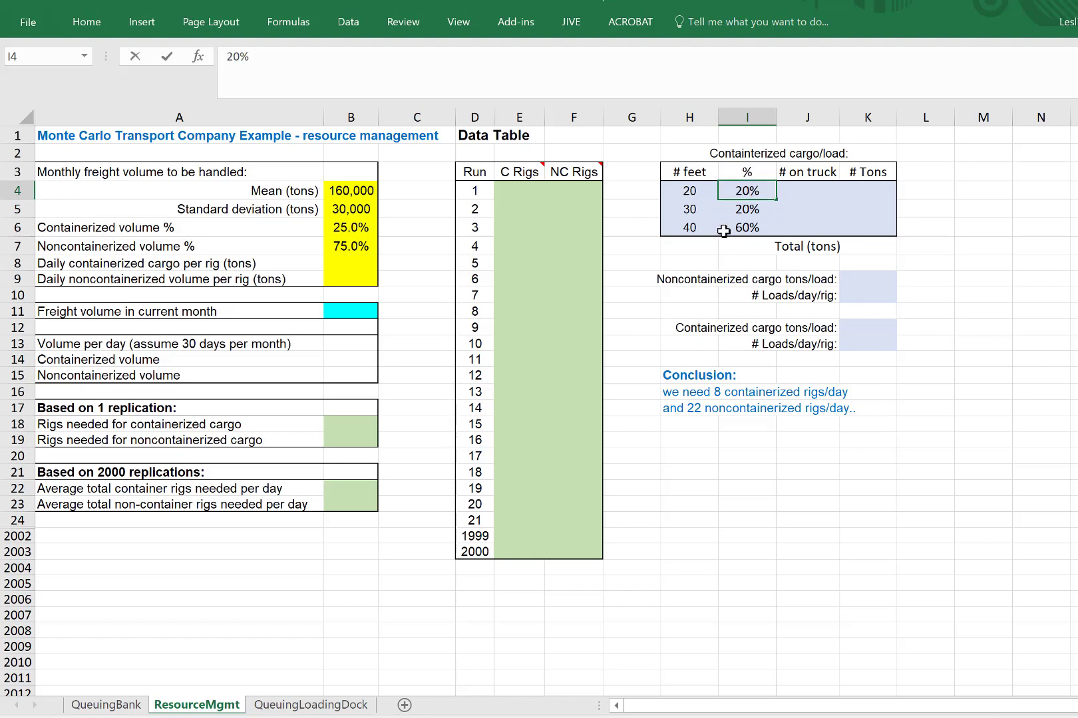
{"action": "left_click", "coordinate": [991, 204]}
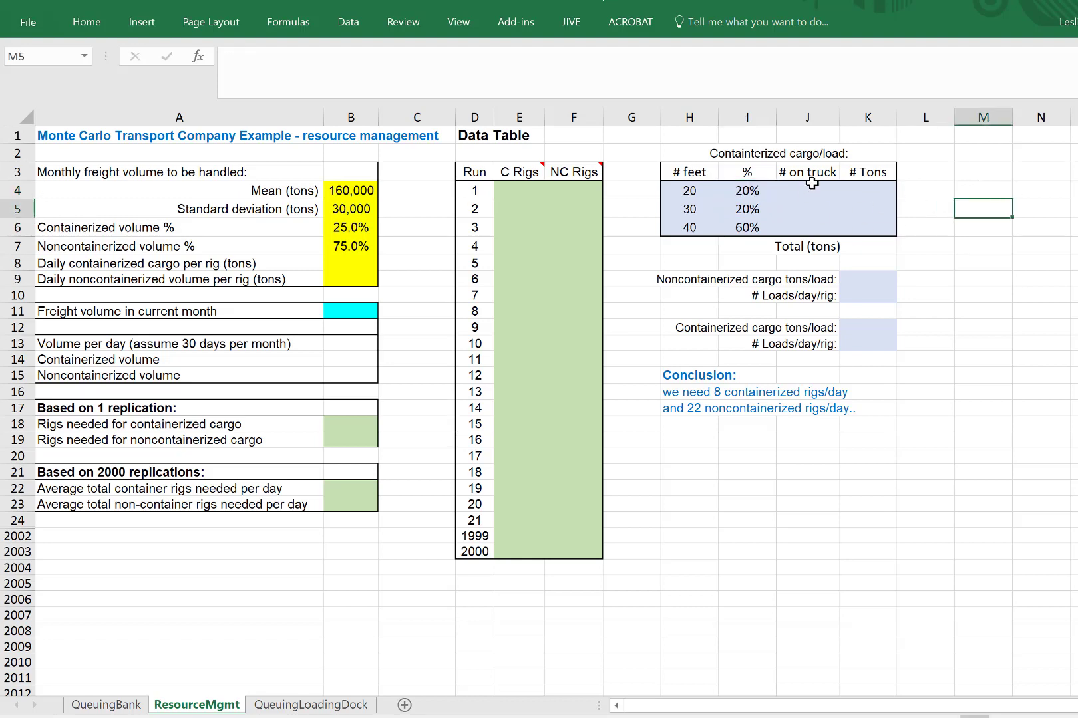
Enter 2, 1 and 1 containers per truck in J4:J6
{"action": "left_click", "coordinate": [810, 191]}
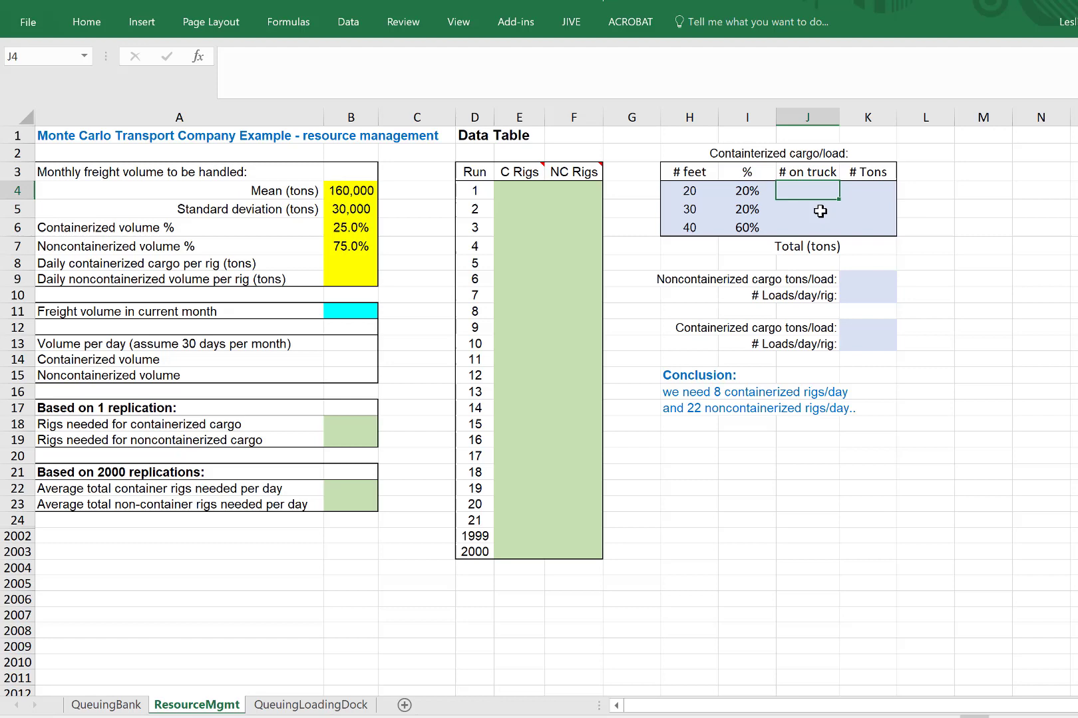
{"action": "type", "text": "2"}
{"action": "left_click", "coordinate": [948, 188]}
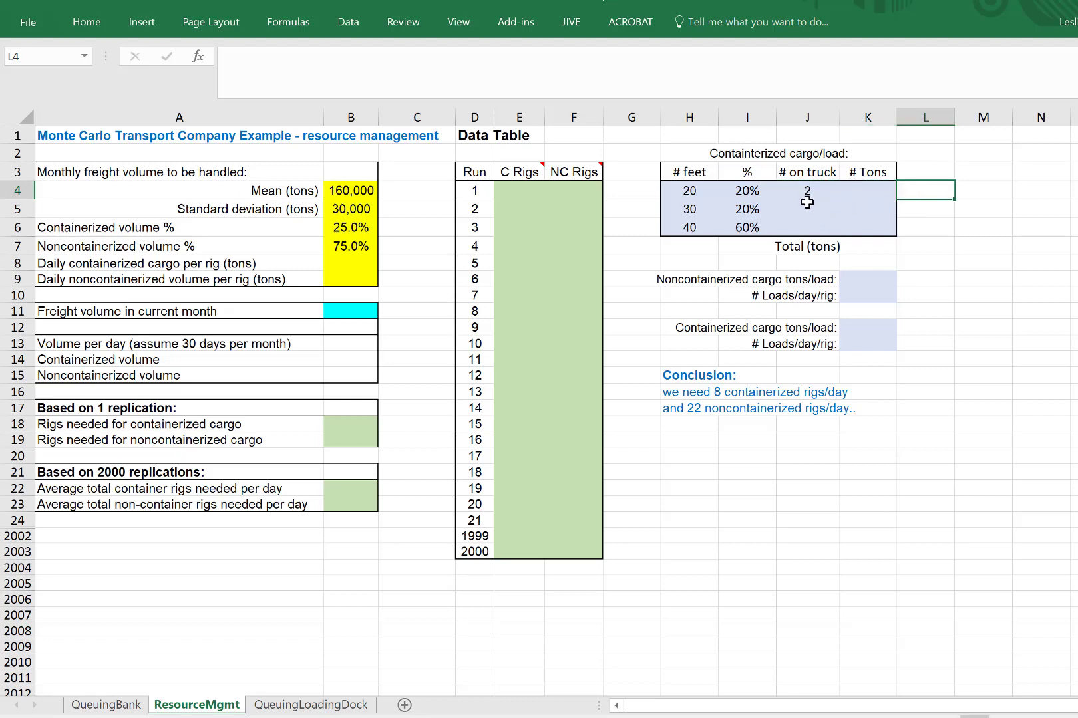
{"action": "left_click", "coordinate": [807, 209]}
{"action": "type", "text": "1"}
{"action": "left_click", "coordinate": [961, 207]}
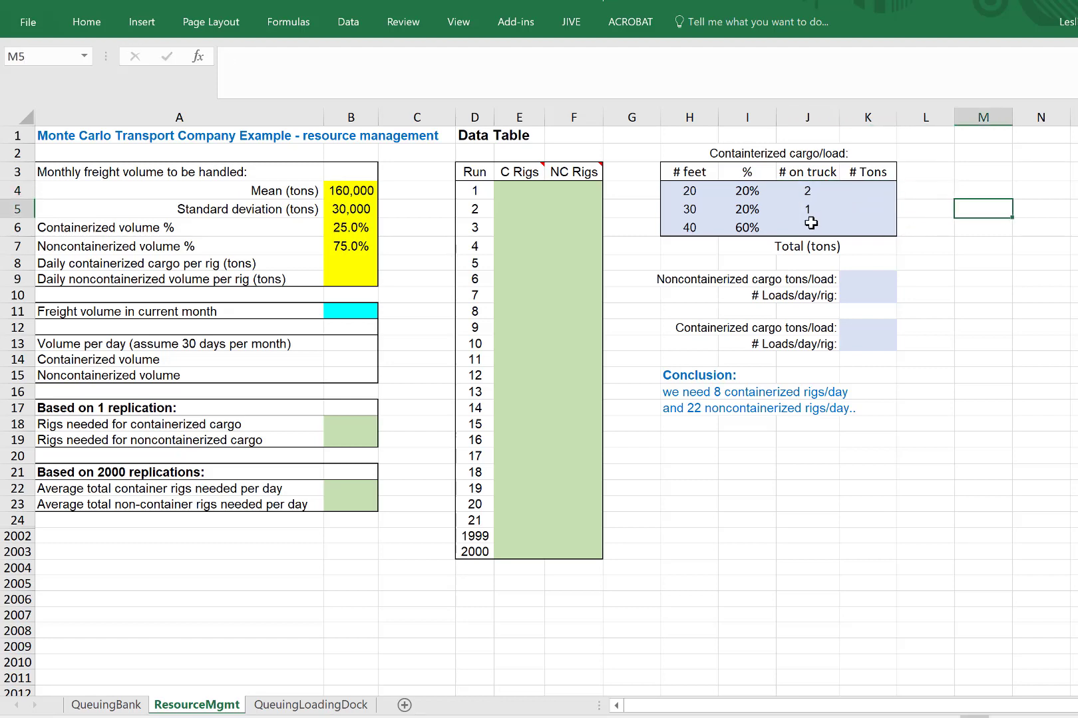
{"action": "left_click", "coordinate": [808, 226]}
{"action": "type", "text": "1"}
{"action": "left_click", "coordinate": [1003, 206]}
{"action": "left_click", "coordinate": [879, 191]}
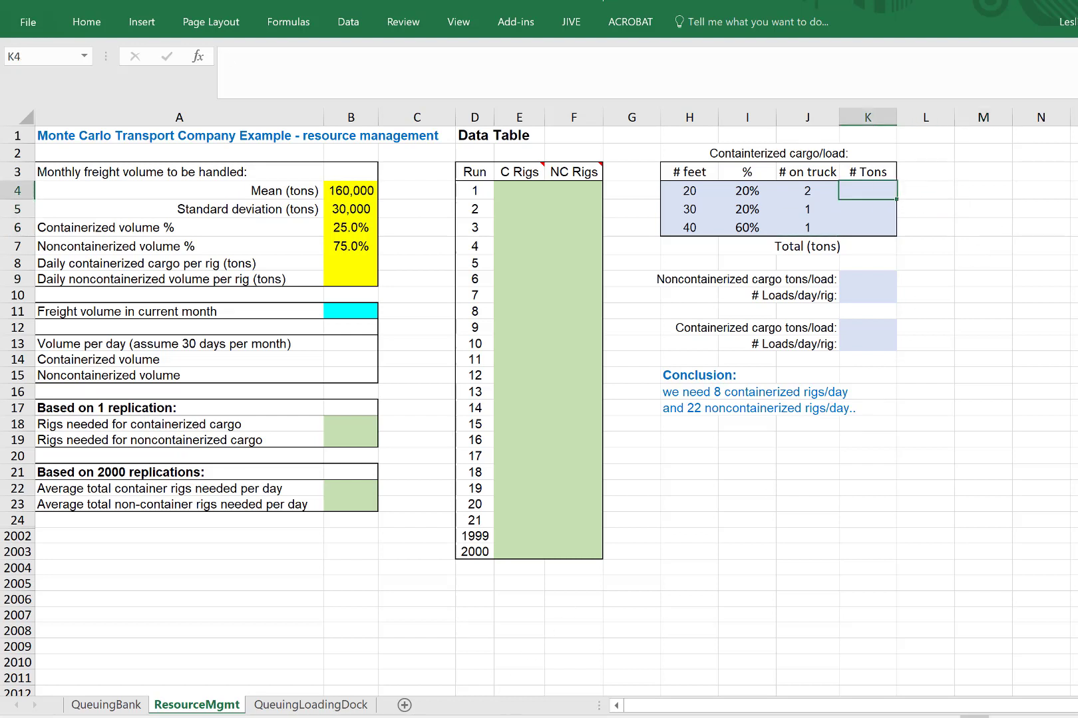
Check the Word text giving 20, 45 and 60 tons for 20, 30 and 40-foot containers
{"action": "key", "text": "alt+Tab"}
{"action": "left_click", "coordinate": [660, 413]}
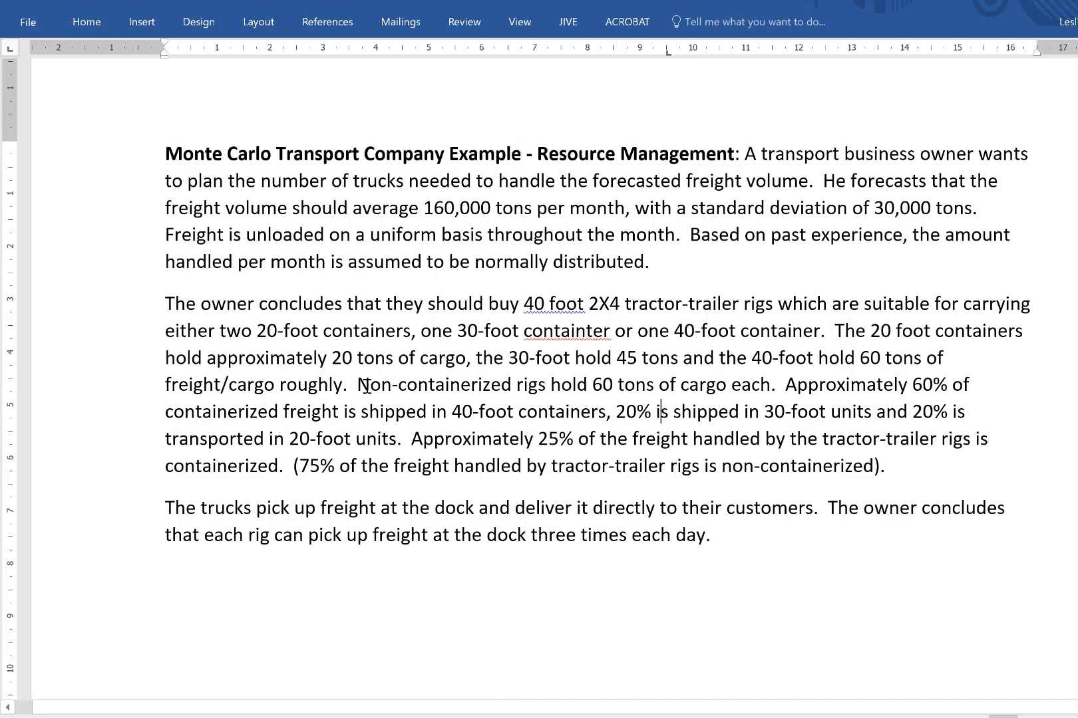
{"action": "left_click", "coordinate": [667, 360]}
{"action": "left_click_drag", "start_coordinate": [407, 365], "coordinate": [331, 362]}
{"action": "left_click", "coordinate": [528, 360]}
{"action": "left_click", "coordinate": [881, 360]}
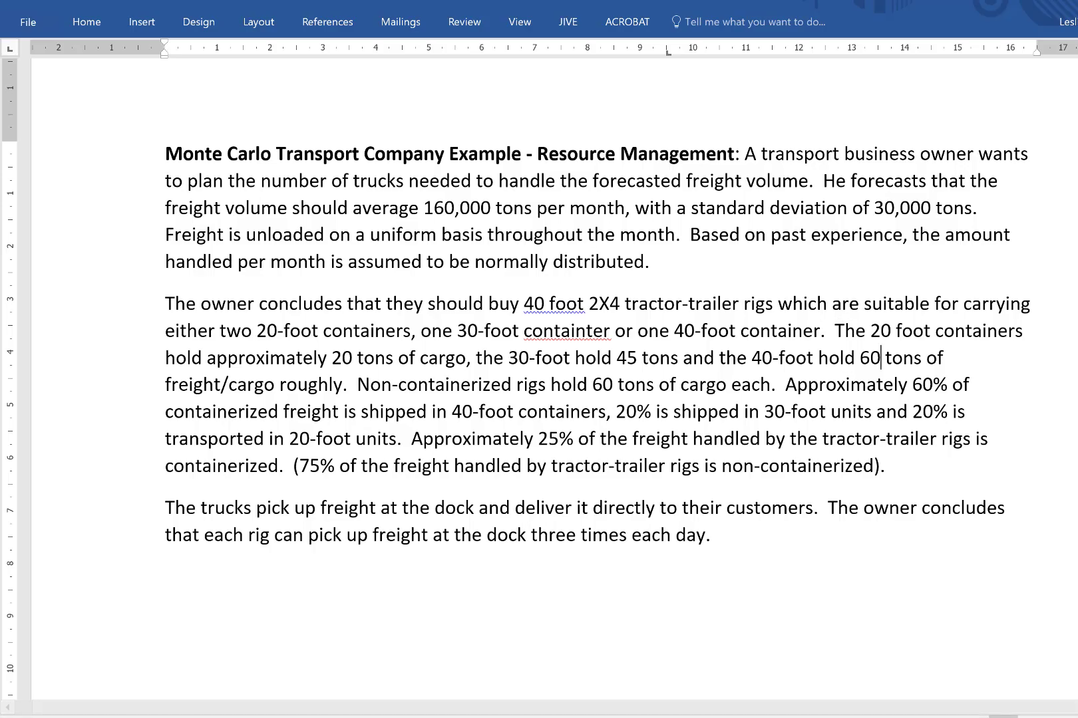
Enter 20, 45 and 60 tons per container in K4:K6
{"action": "key", "text": "alt+Tab"}
{"action": "type", "text": "20"}
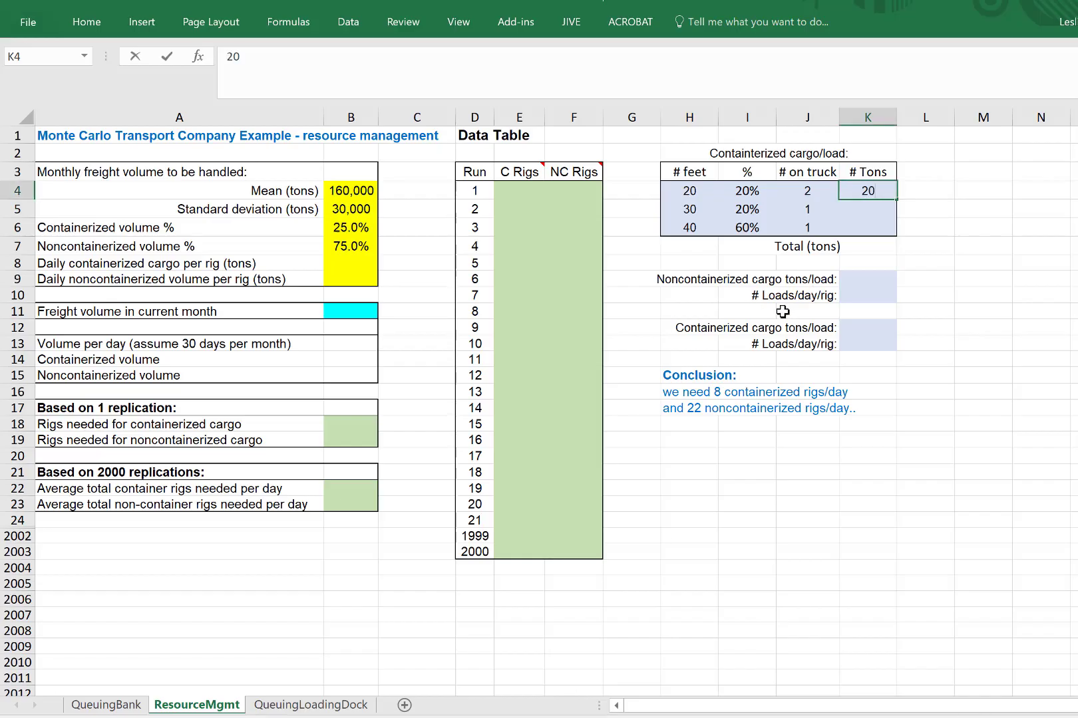
{"action": "key", "text": "Return"}
{"action": "key", "text": "F2"}
{"action": "type", "text": "45"}
{"action": "key", "text": "Return"}
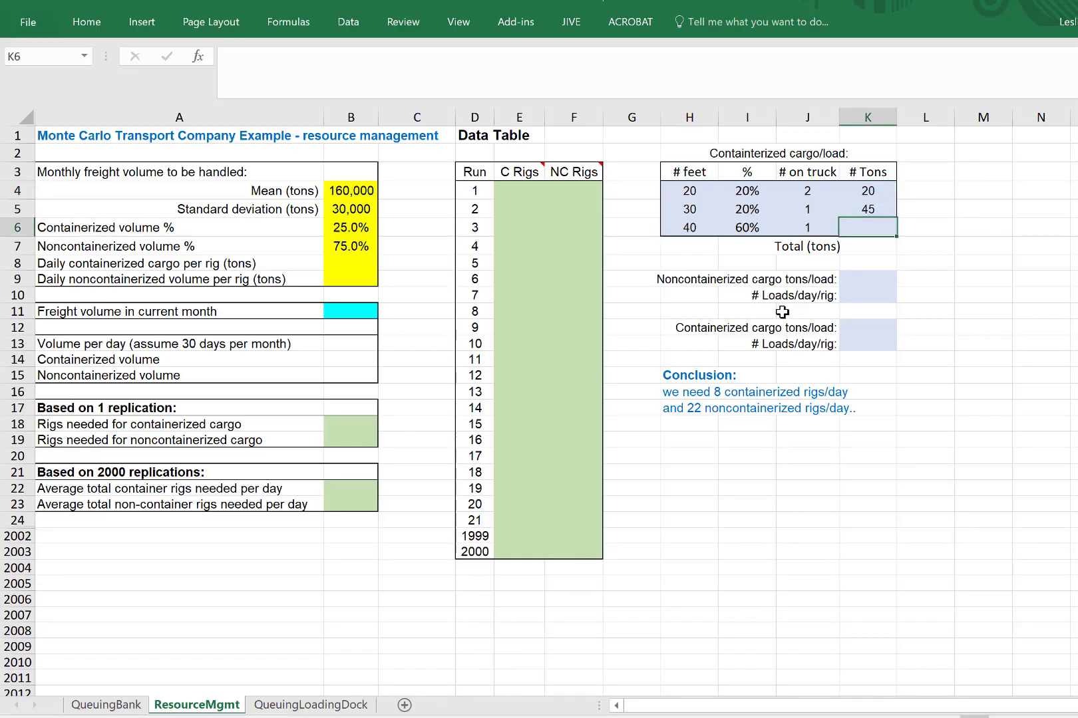
{"action": "type", "text": "60"}
{"action": "left_click", "coordinate": [981, 279]}
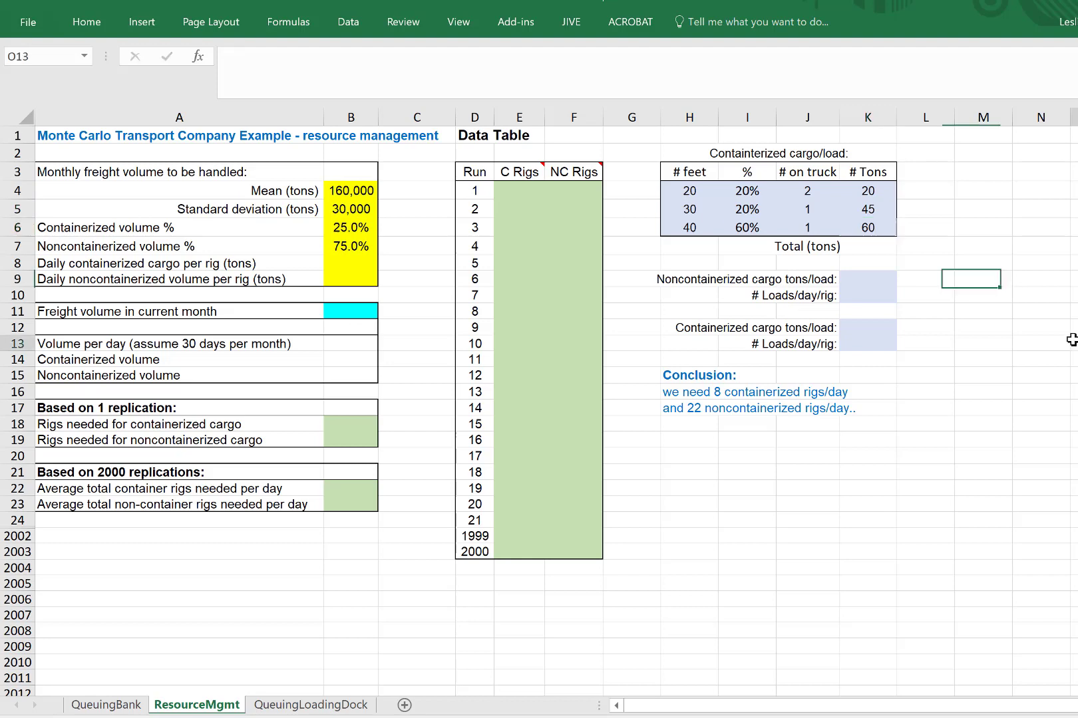
{"action": "left_click", "coordinate": [1070, 339]}
Set noncontainerized cargo to 60 tons/load and 3 loads/day, and containerized to 3 loads/day
{"action": "left_click", "coordinate": [875, 279]}
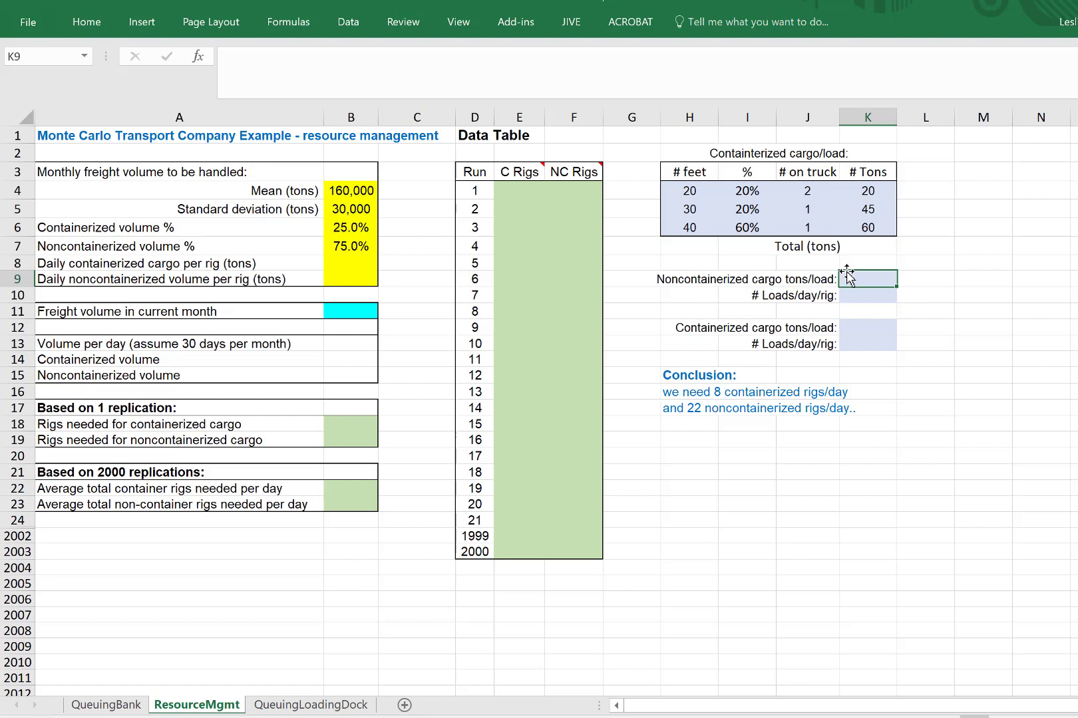
{"action": "type", "text": "60"}
{"action": "left_click", "coordinate": [967, 267]}
{"action": "left_click", "coordinate": [875, 293]}
{"action": "type", "text": "3"}
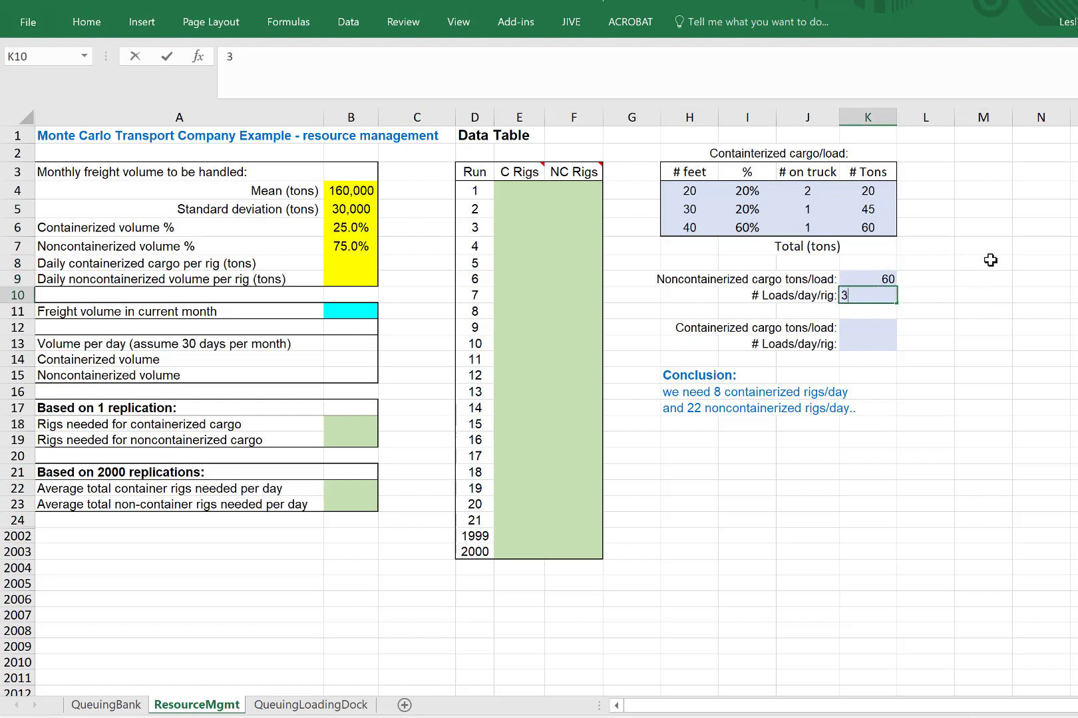
{"action": "left_click", "coordinate": [985, 262]}
{"action": "left_click", "coordinate": [876, 294]}
{"action": "left_click", "coordinate": [945, 363]}
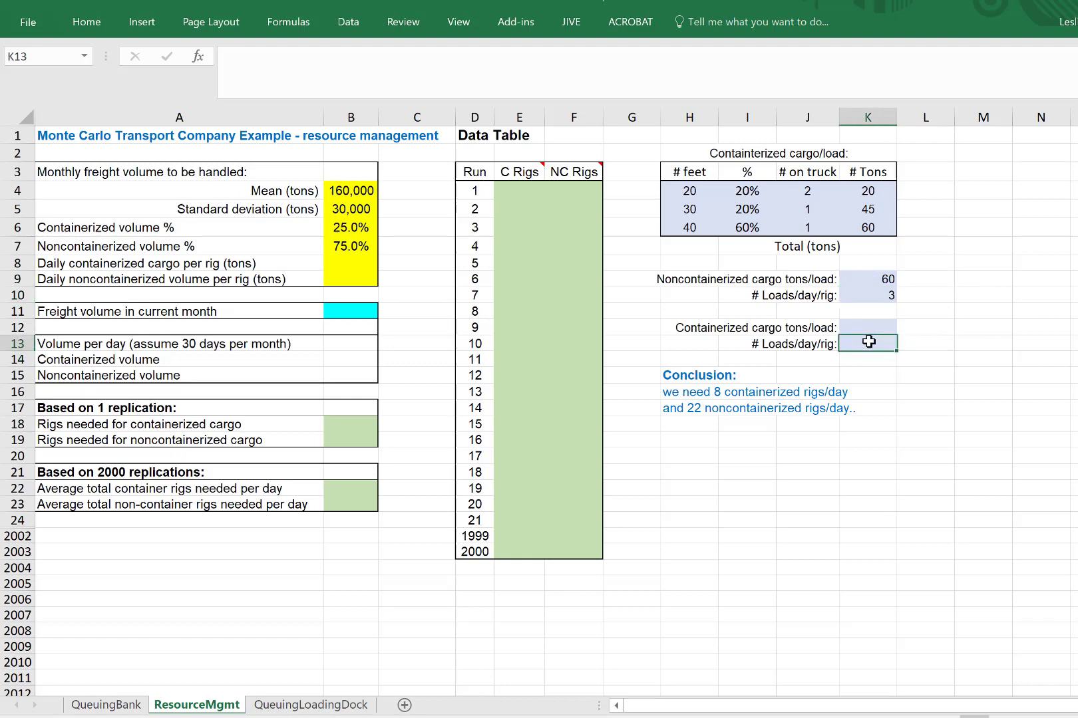
{"action": "type", "text": "3"}
{"action": "left_click", "coordinate": [983, 310]}
{"action": "left_click", "coordinate": [880, 326]}
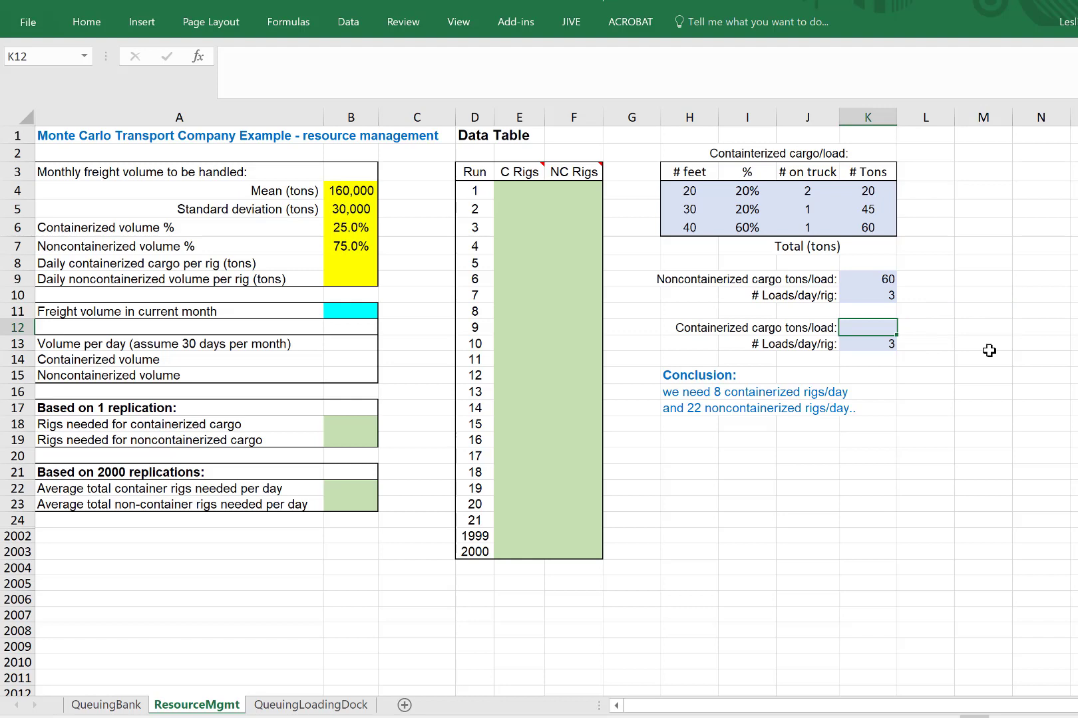
Enter =SUMPRODUCT(I4:I6,J4:J6,K4:K6) in K12, giving 53 tons per load
{"action": "type", "text": "=sumproduct("}
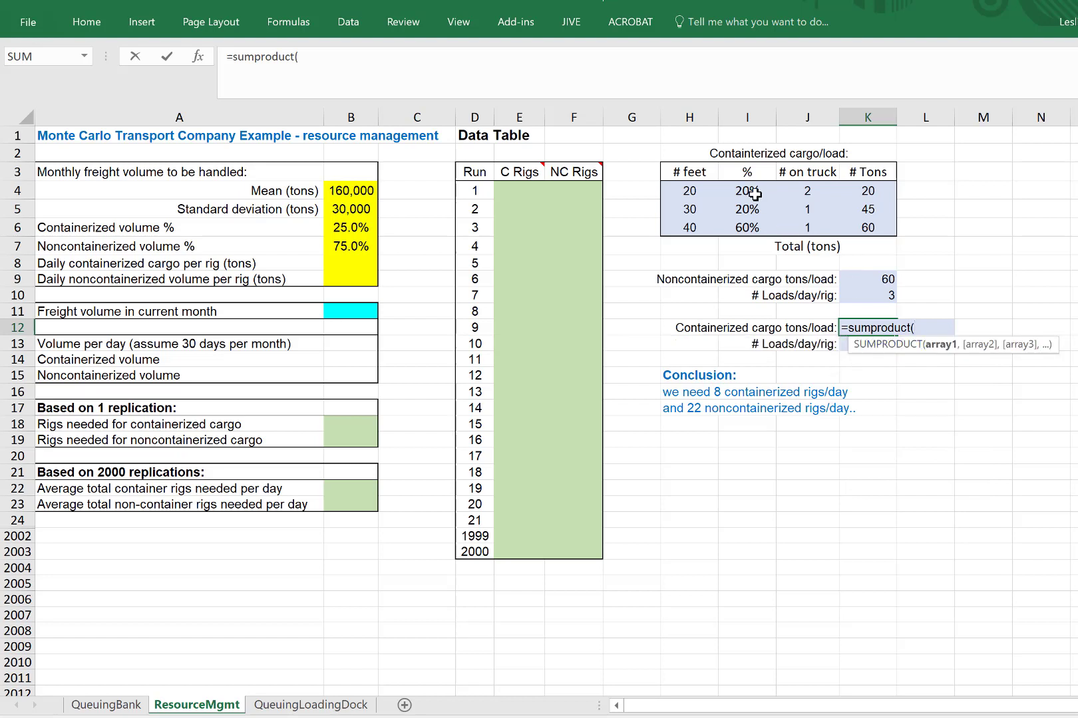
{"action": "left_click_drag", "start_coordinate": [751, 192], "coordinate": [750, 226]}
{"action": "type", "text": ","}
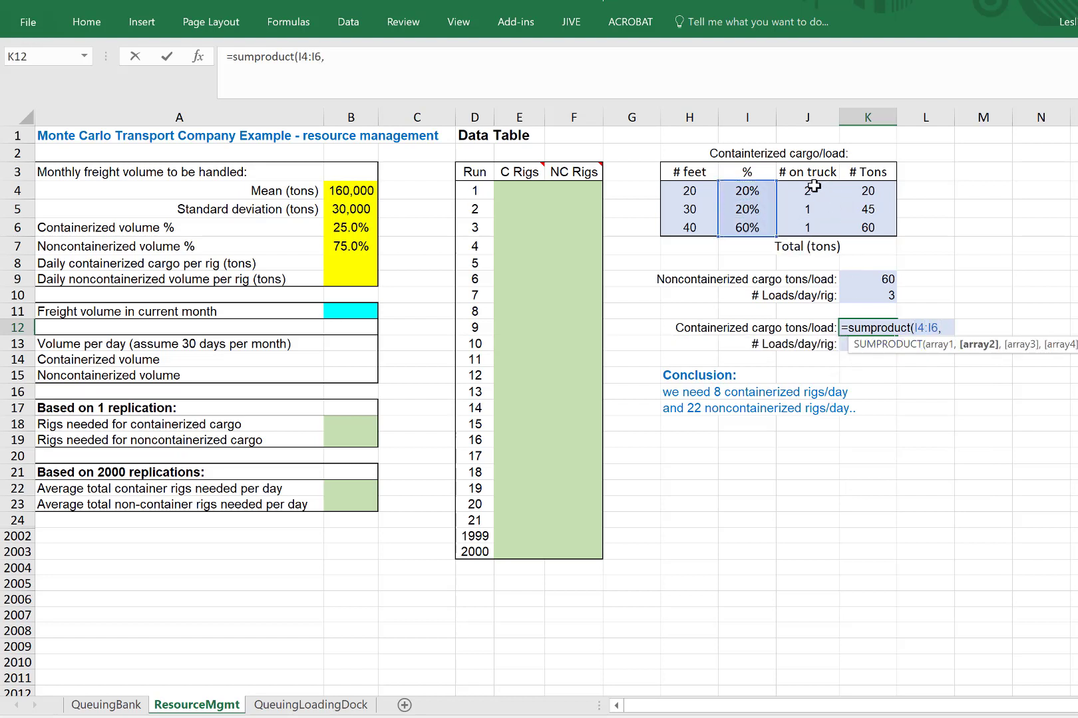
{"action": "left_click_drag", "start_coordinate": [814, 191], "coordinate": [804, 239]}
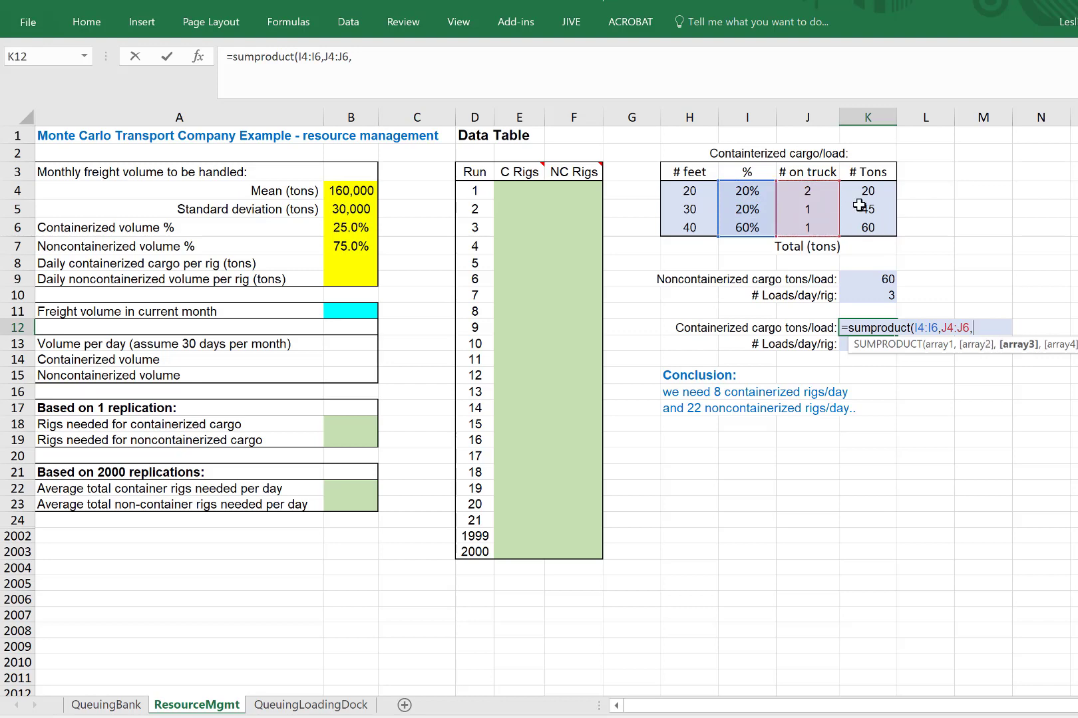
{"action": "type", "text": ","}
{"action": "left_click_drag", "start_coordinate": [868, 192], "coordinate": [883, 228]}
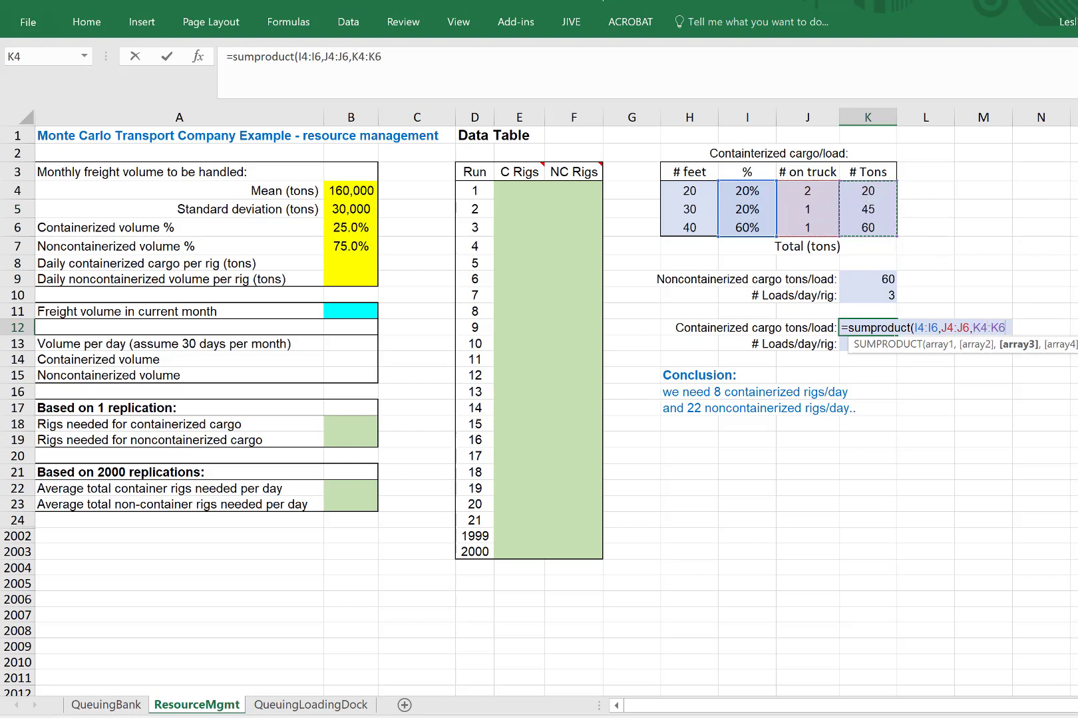
{"action": "type", "text": ")"}
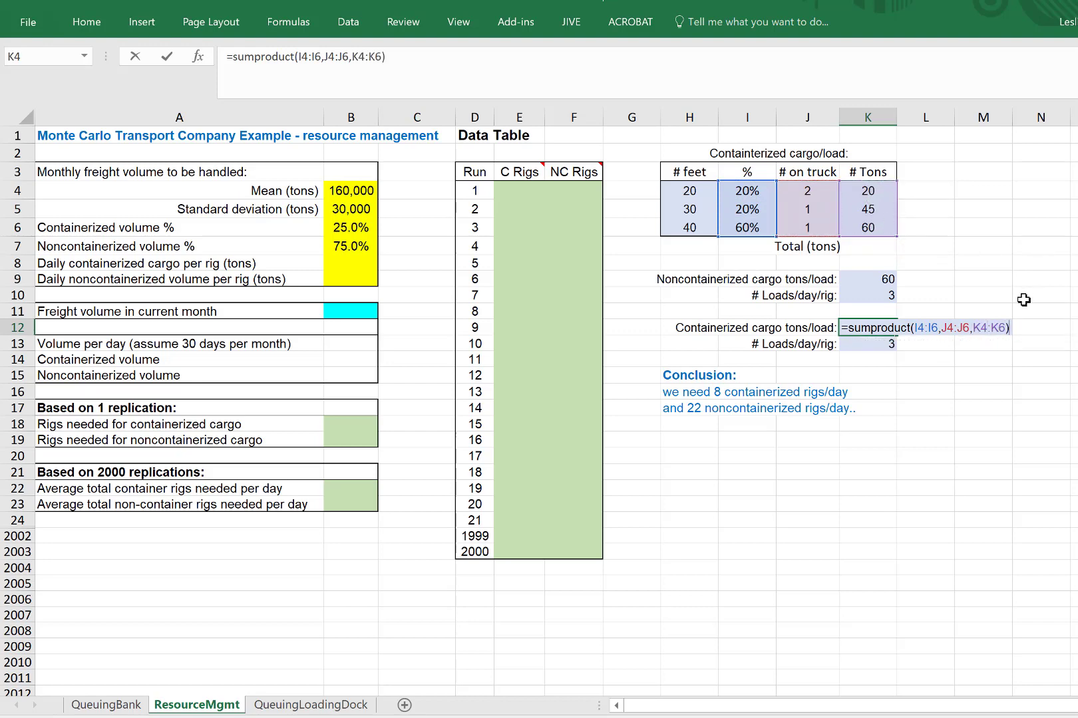
{"action": "key", "text": "Return"}
{"action": "left_click", "coordinate": [1018, 301]}
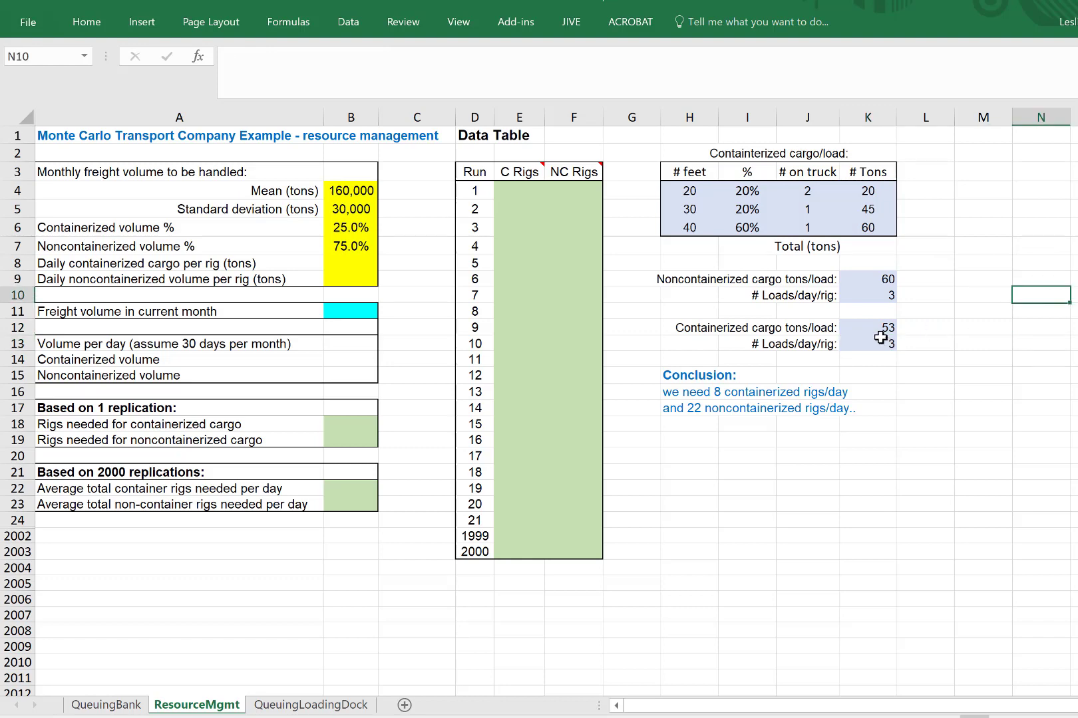
{"action": "left_click", "coordinate": [878, 329]}
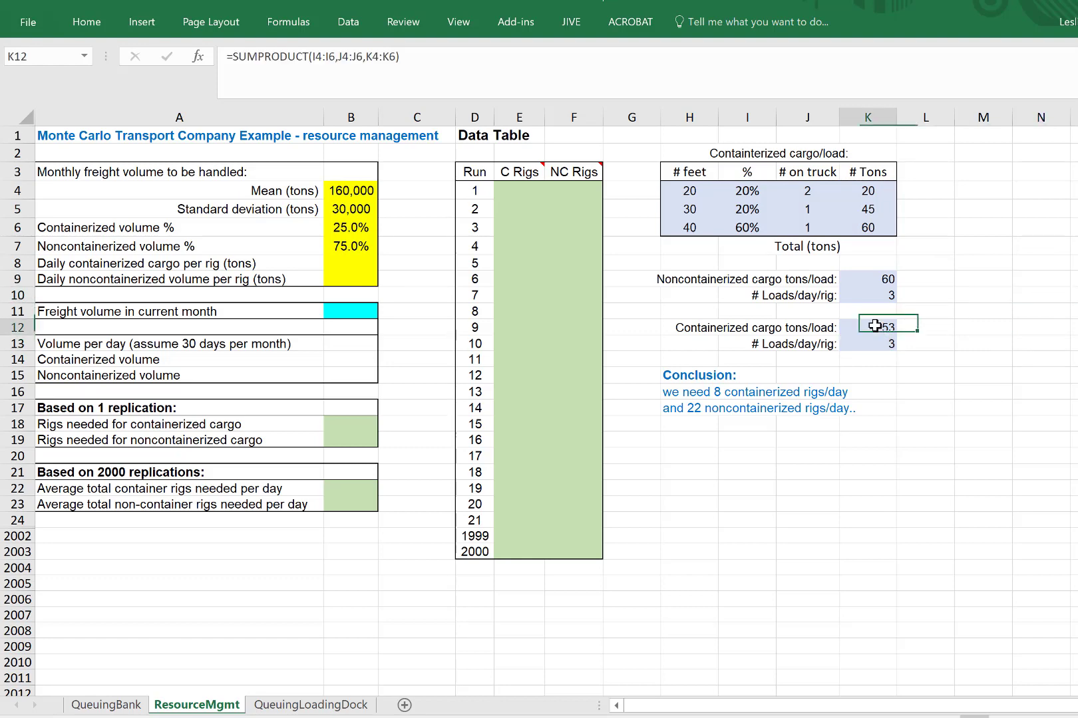
{"action": "left_click", "coordinate": [980, 269]}
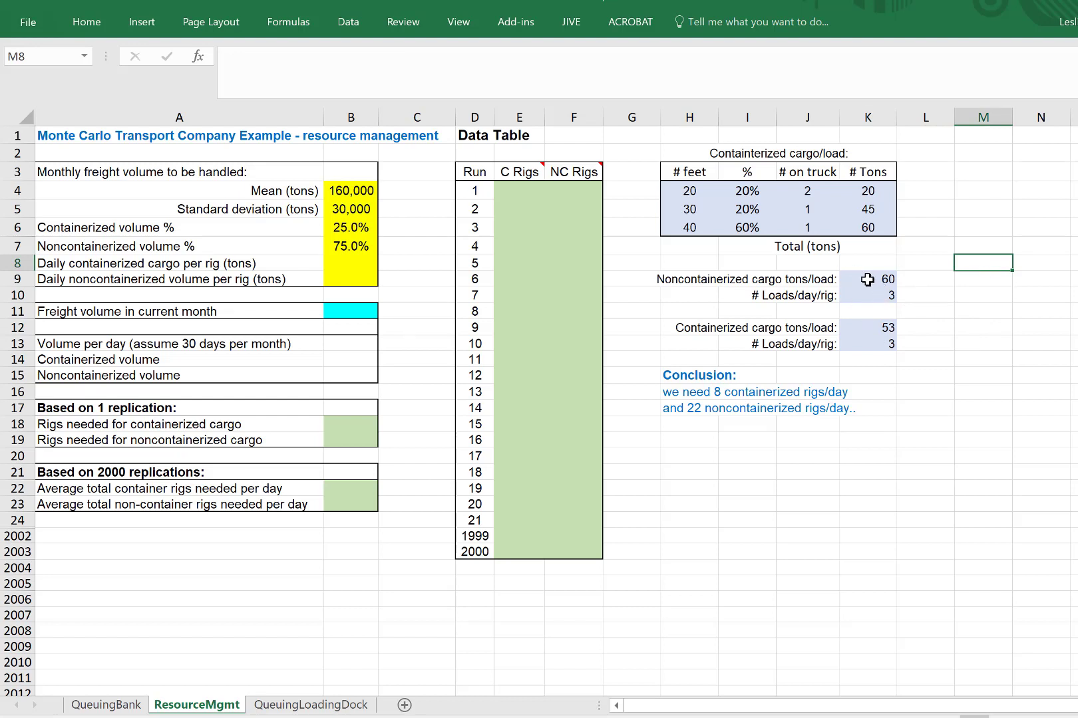
Enter =K12*K13 in B8 for 159 containerized tons per rig per day
{"action": "left_click", "coordinate": [348, 263]}
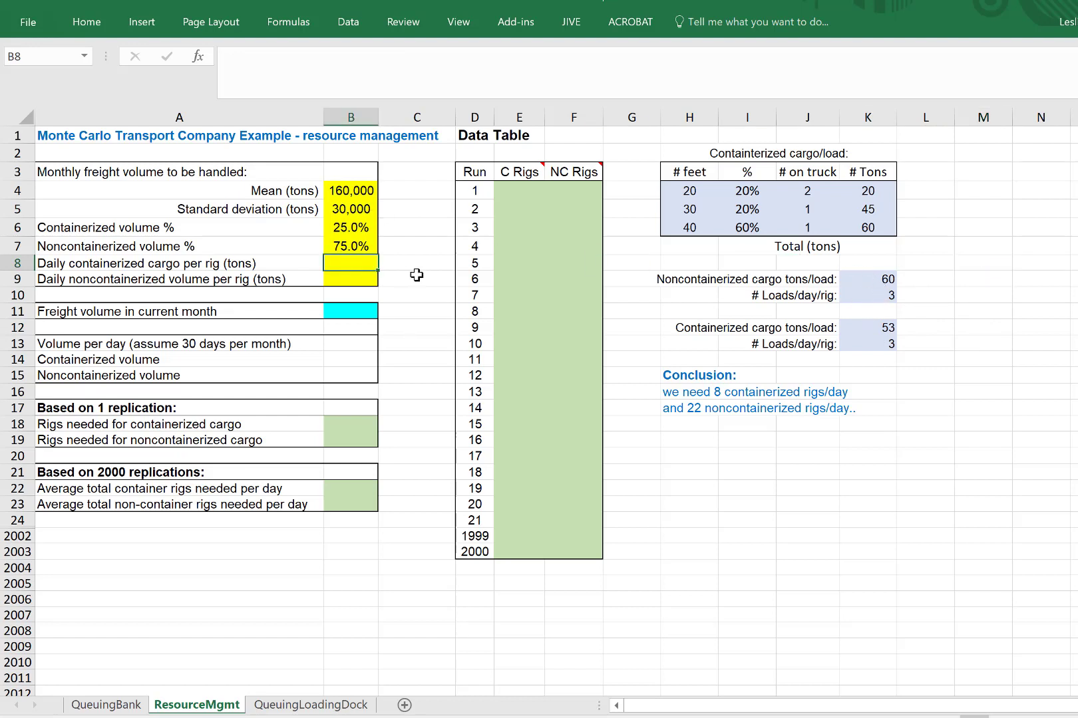
{"action": "type", "text": "="}
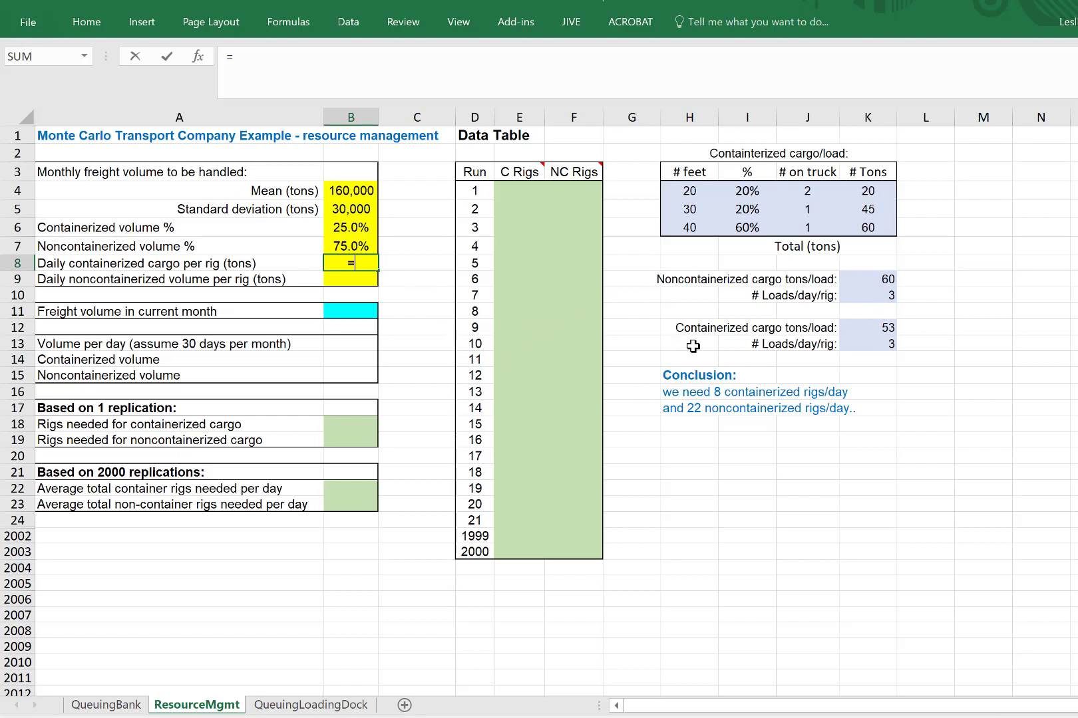
{"action": "left_click", "coordinate": [869, 328]}
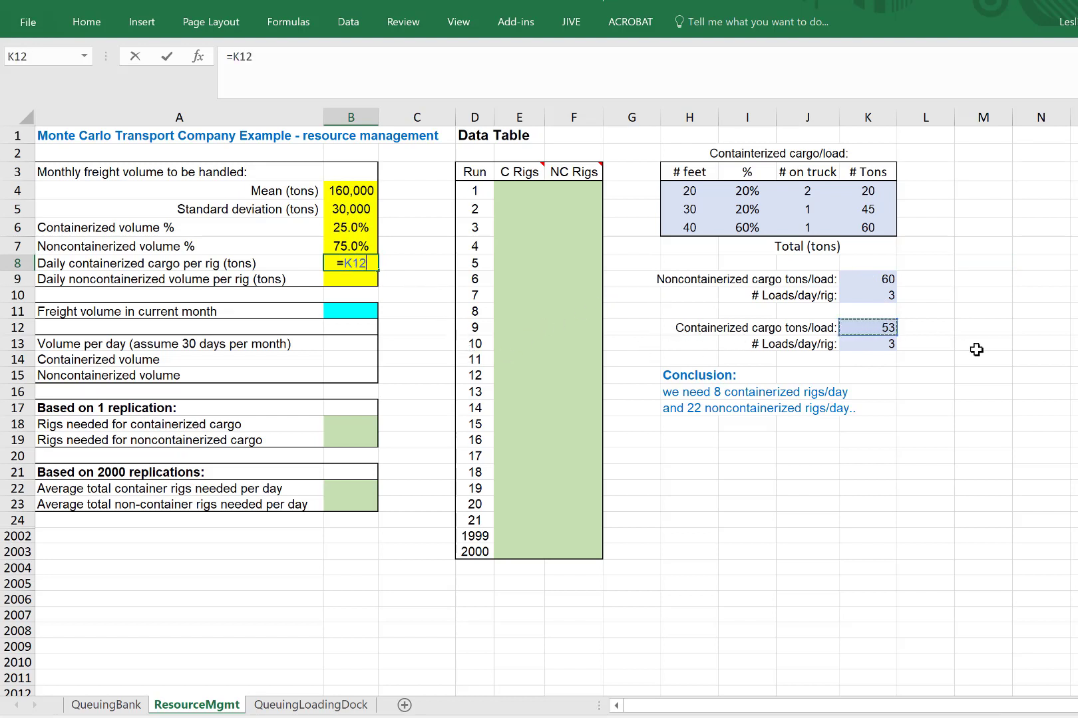
{"action": "type", "text": "*"}
{"action": "left_click", "coordinate": [870, 344]}
{"action": "key", "text": "Return"}
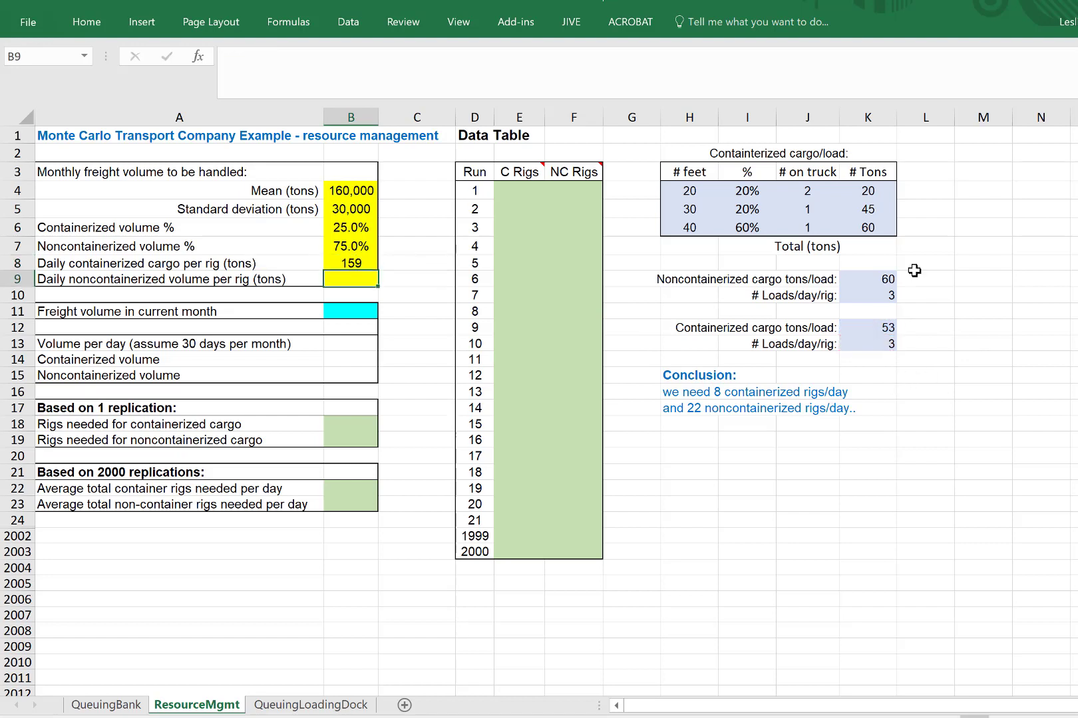
Enter =K9*K10 in B9 for 180 noncontainerized tons per rig per day
{"action": "type", "text": "="}
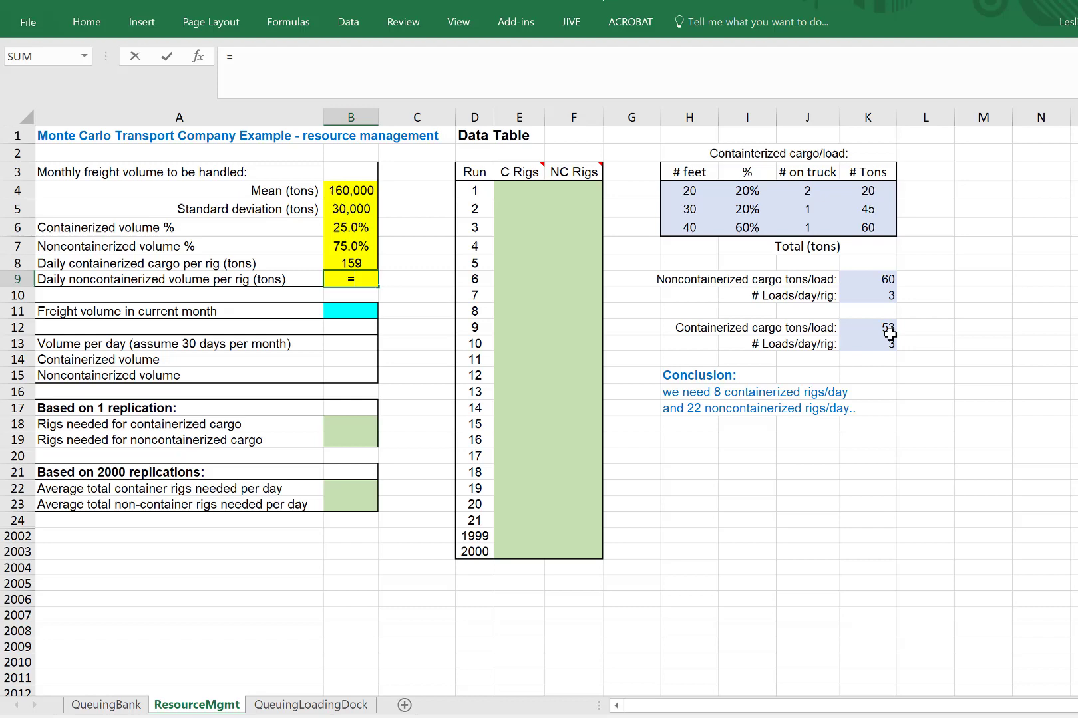
{"action": "left_click", "coordinate": [879, 281]}
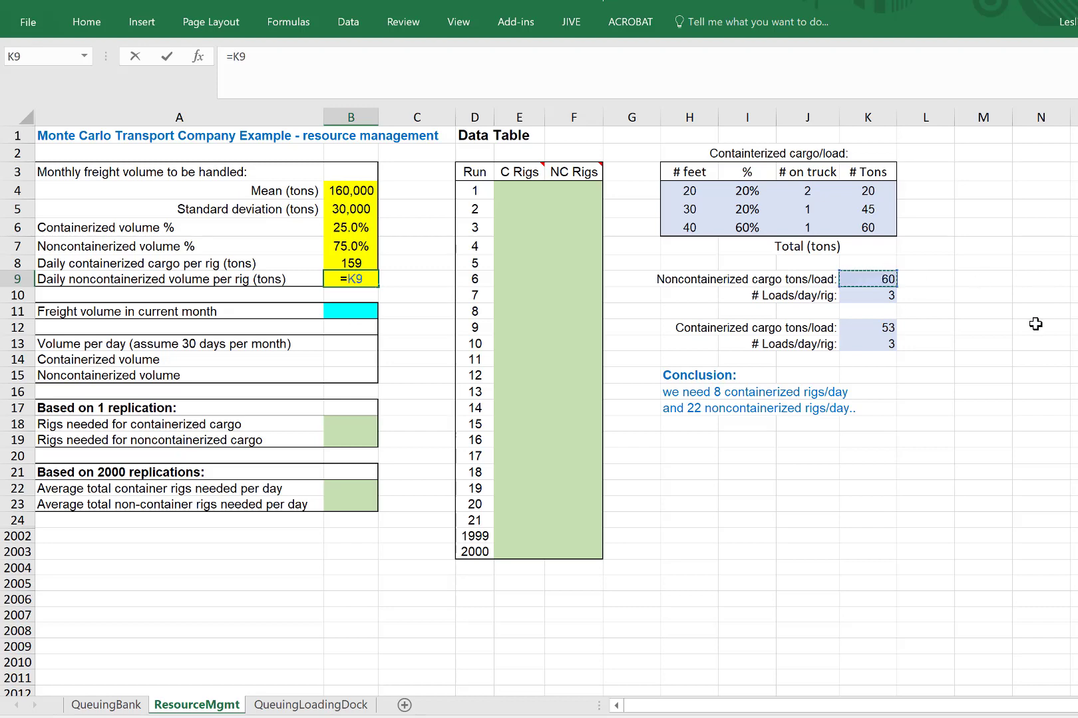
{"action": "type", "text": "*"}
{"action": "left_click", "coordinate": [861, 293]}
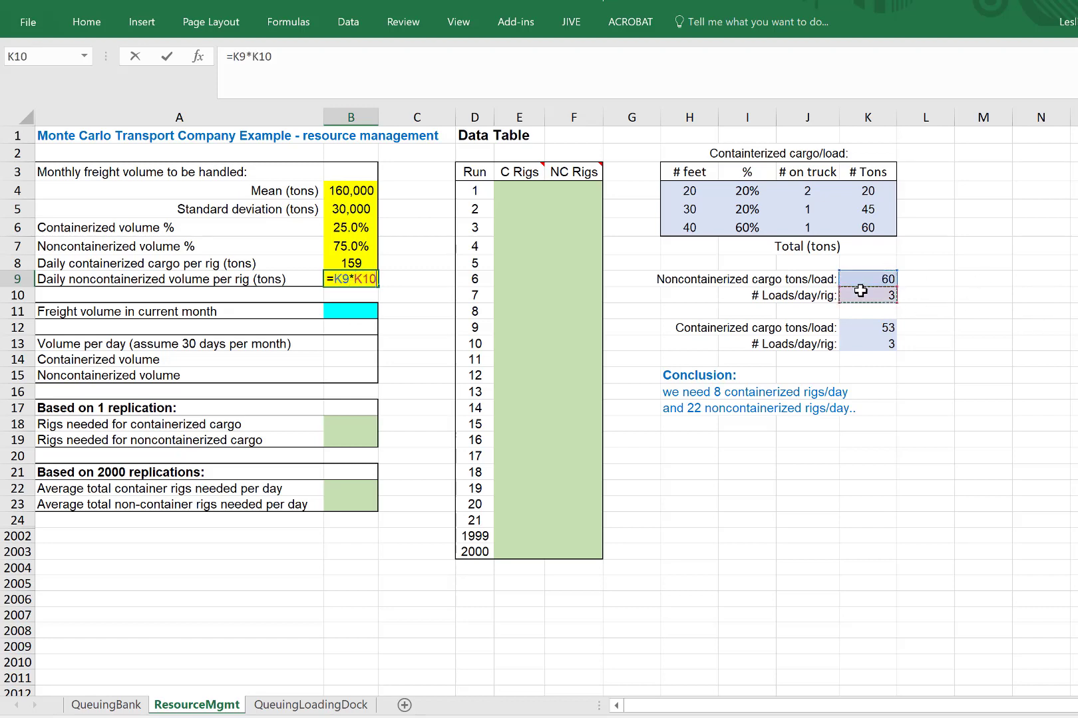
{"action": "key", "text": "ctrl+Return"}
{"action": "key", "text": "Return"}
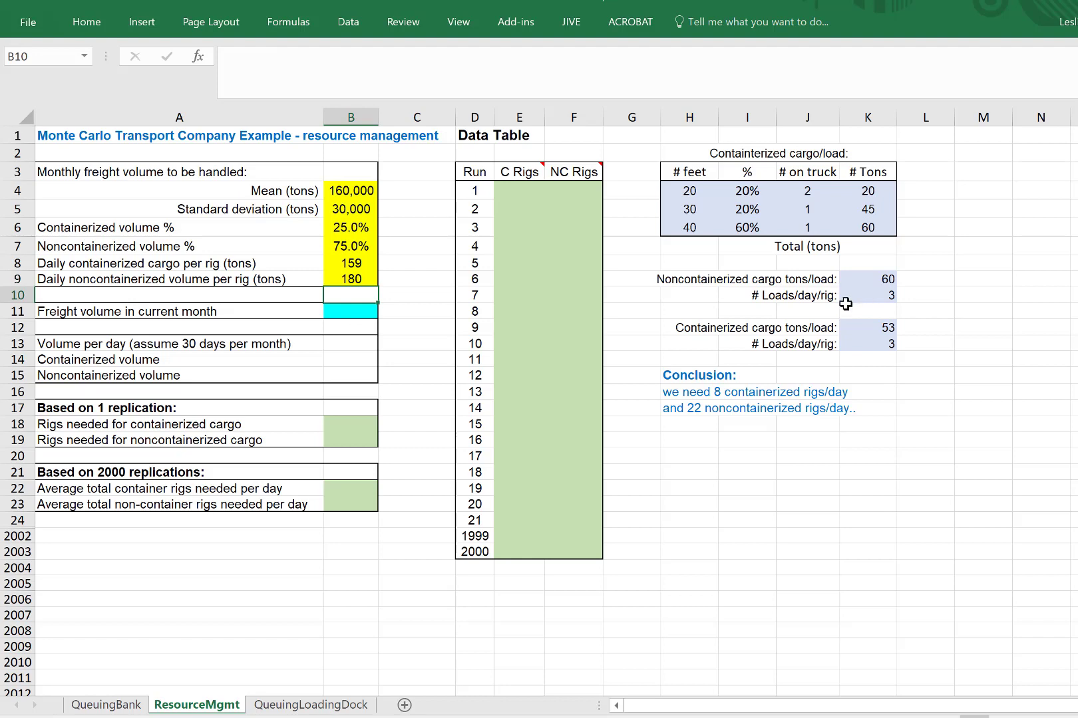
{"action": "left_click", "coordinate": [364, 312]}
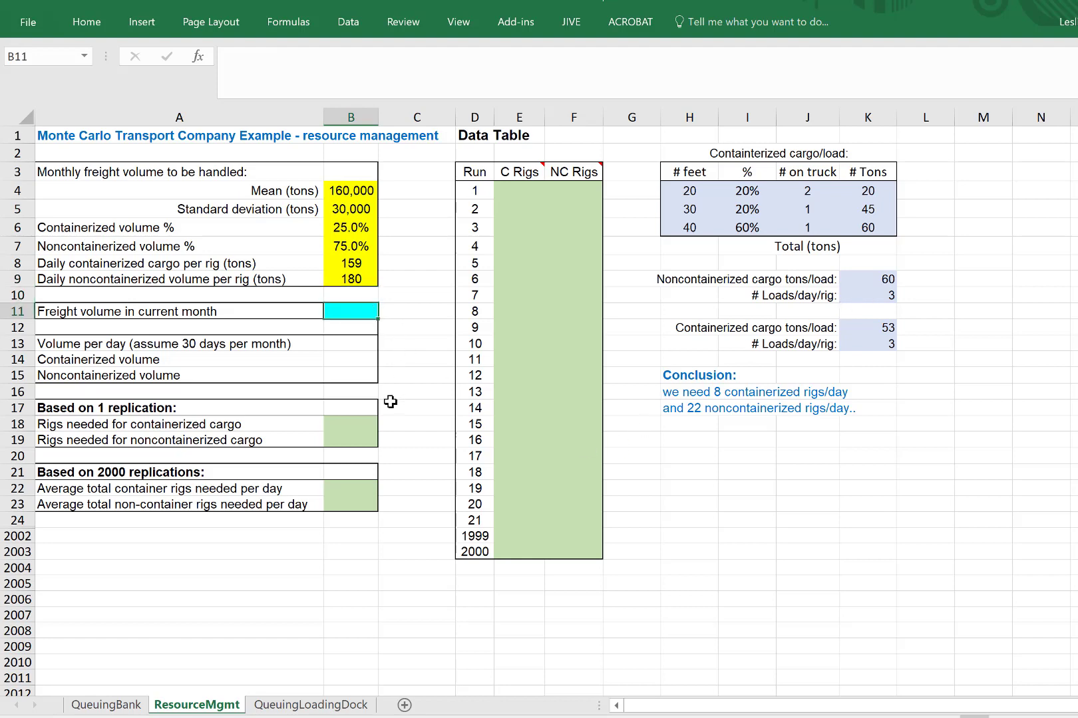
{"action": "left_click", "coordinate": [348, 191]}
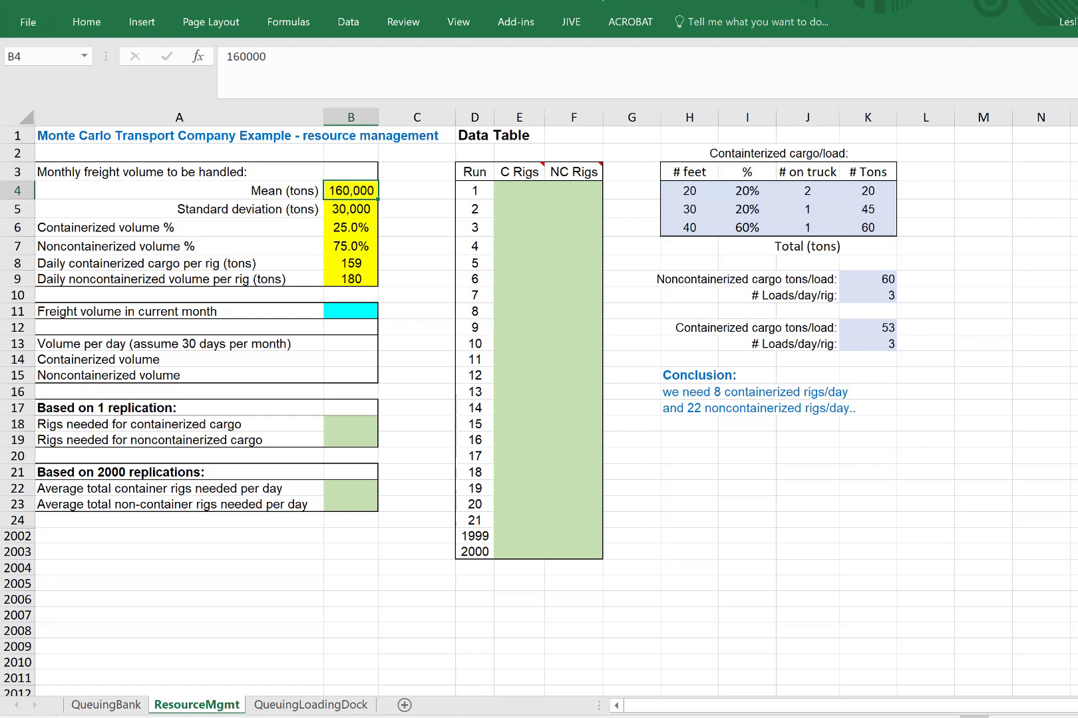
{"action": "key", "text": "alt+Tab"}
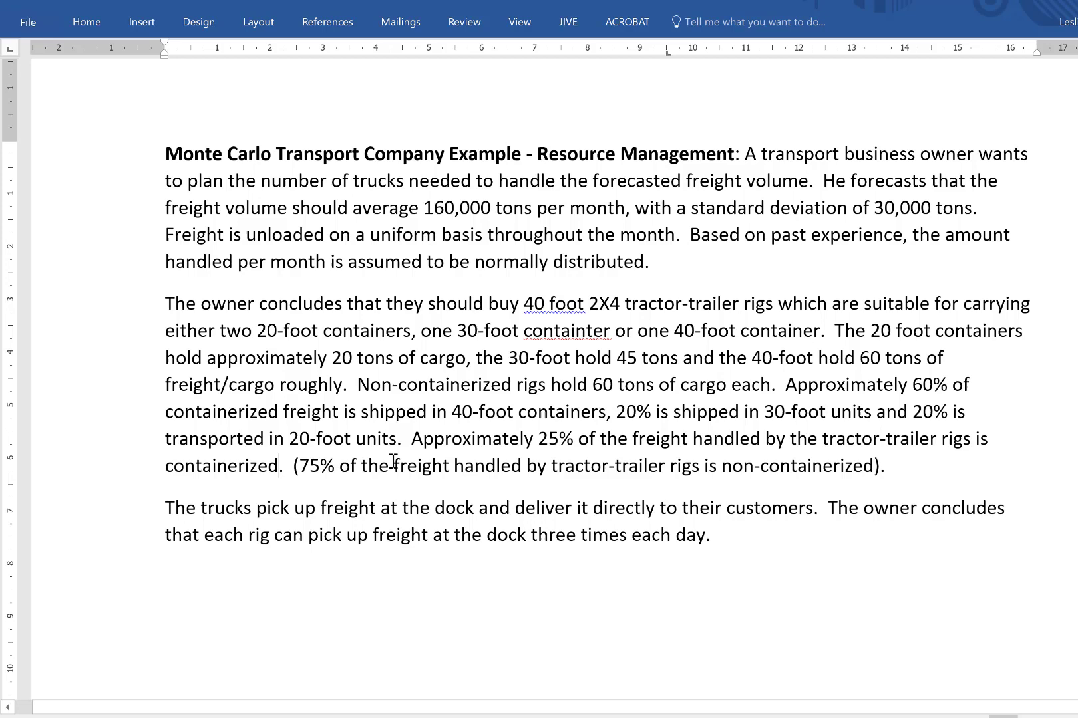
{"action": "left_click_drag", "start_coordinate": [682, 236], "coordinate": [680, 264]}
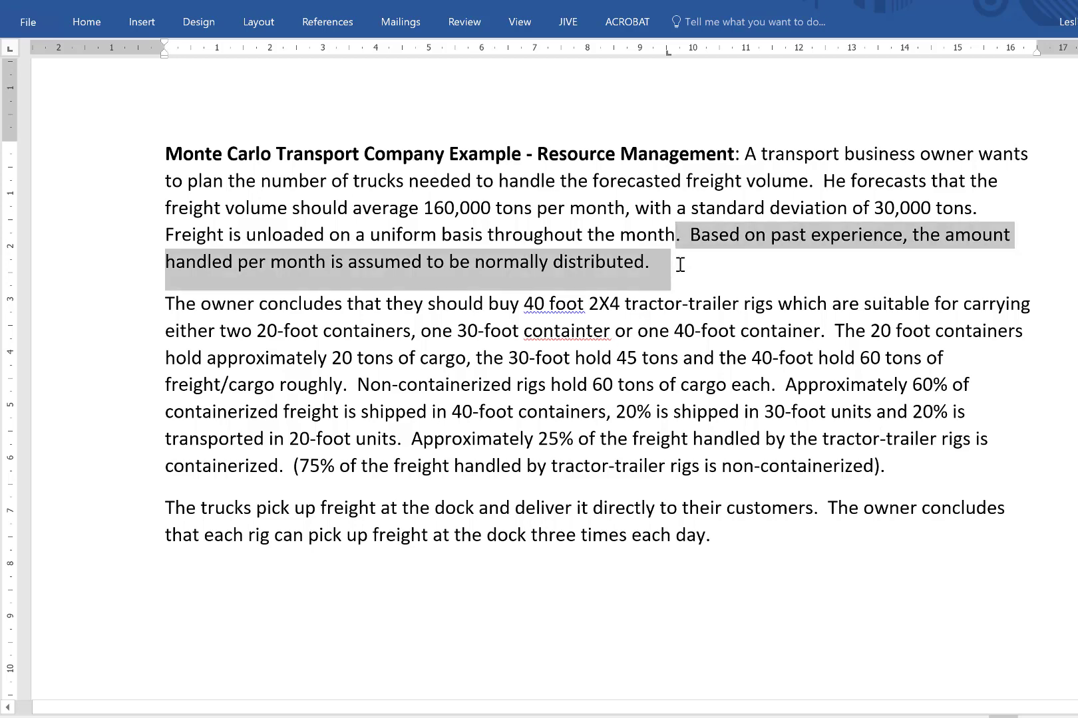
{"action": "left_click", "coordinate": [709, 285]}
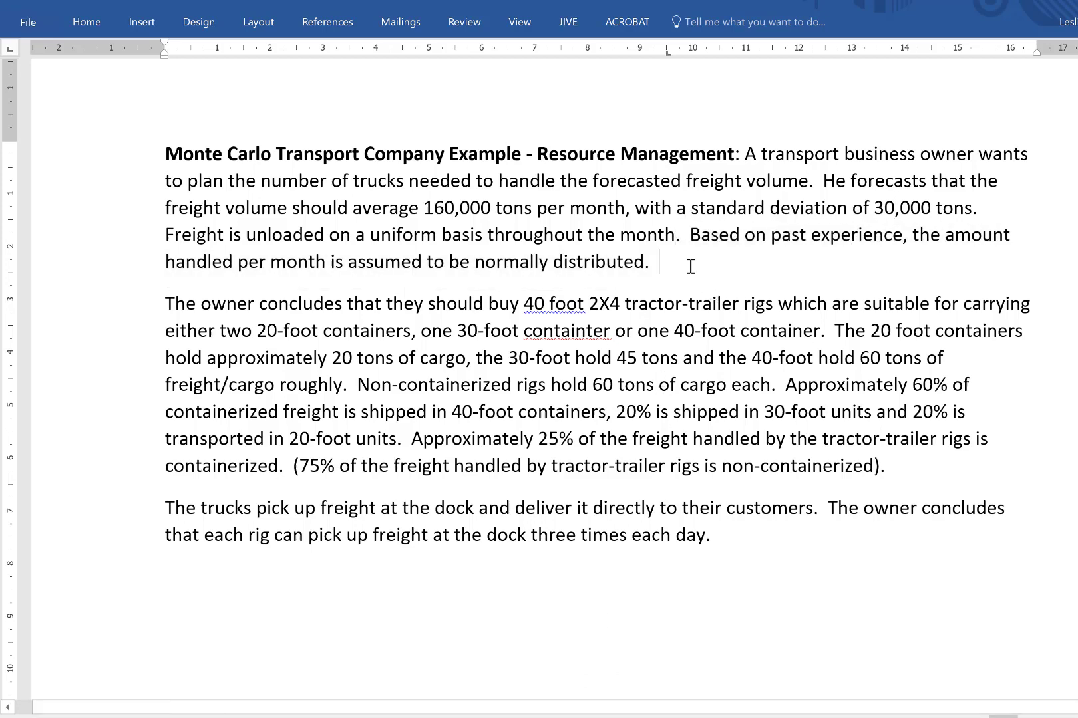
{"action": "left_click_drag", "start_coordinate": [424, 209], "coordinate": [483, 209]}
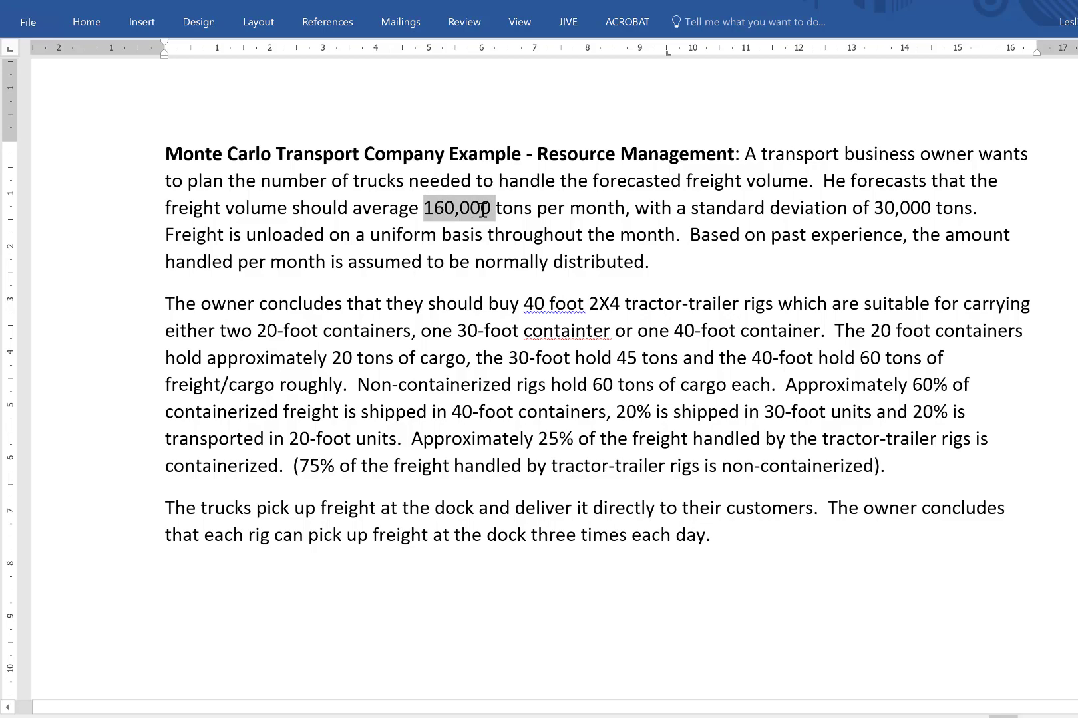
{"action": "left_click", "coordinate": [521, 303]}
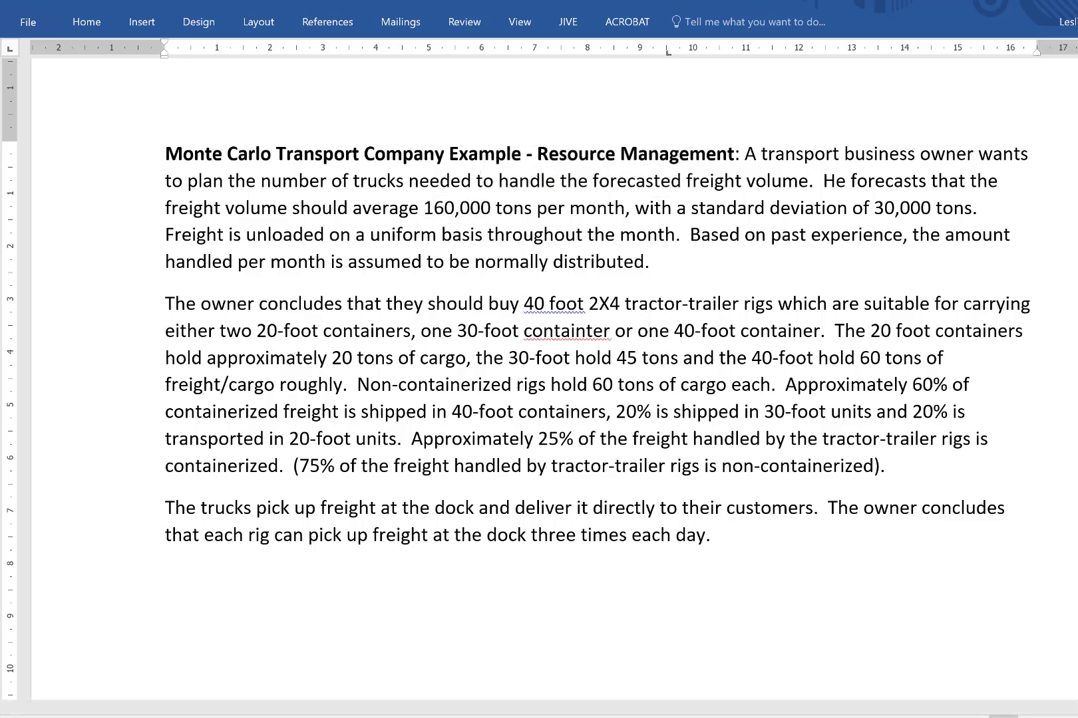
{"action": "key", "text": "alt+Tab"}
Enter =NORM.INV(RAND(),B4,B5) in B11 and recheck the formula
{"action": "left_click", "coordinate": [373, 312]}
{"action": "type", "text": "="}
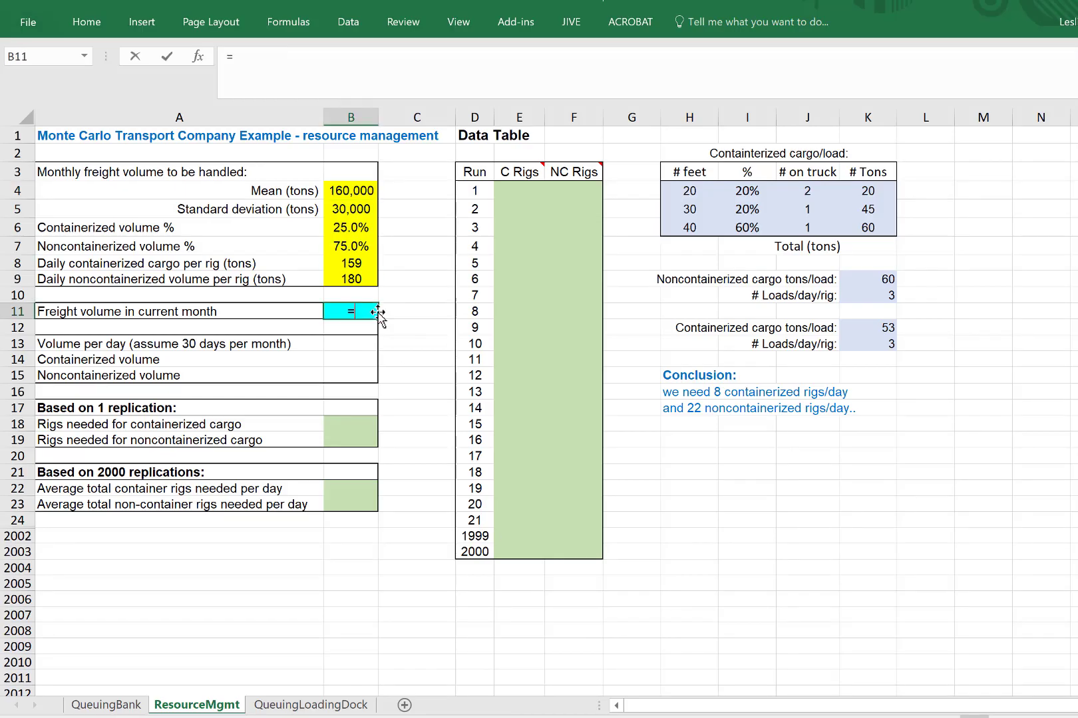
{"action": "type", "text": "norm."}
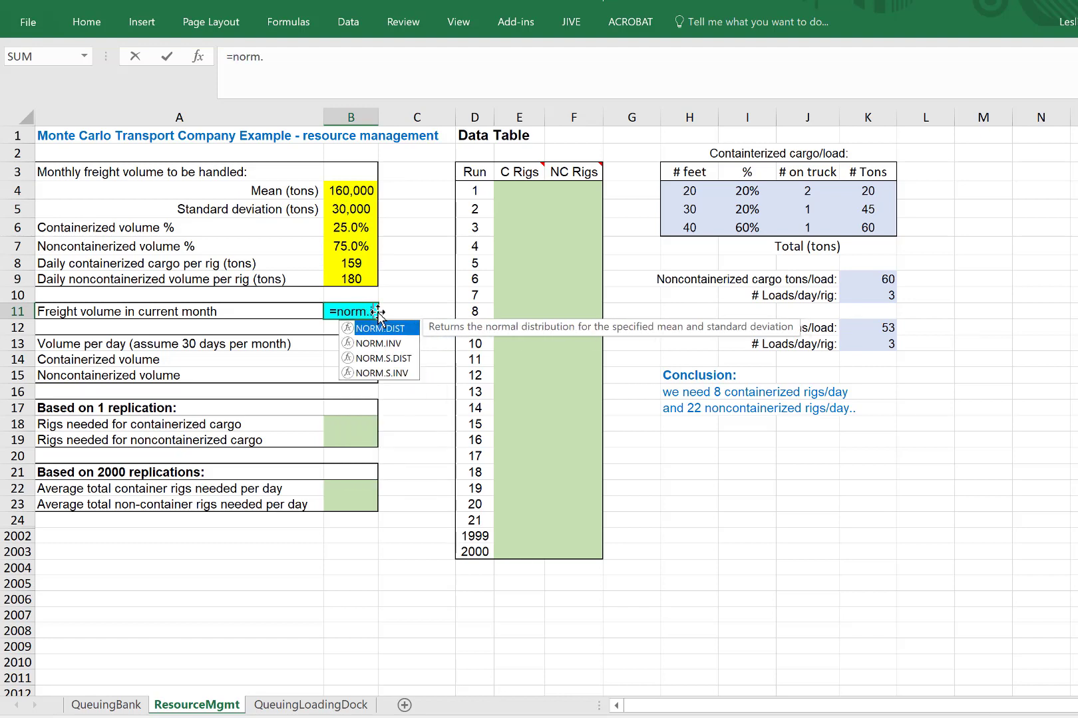
{"action": "type", "text": "inv(rand(),"}
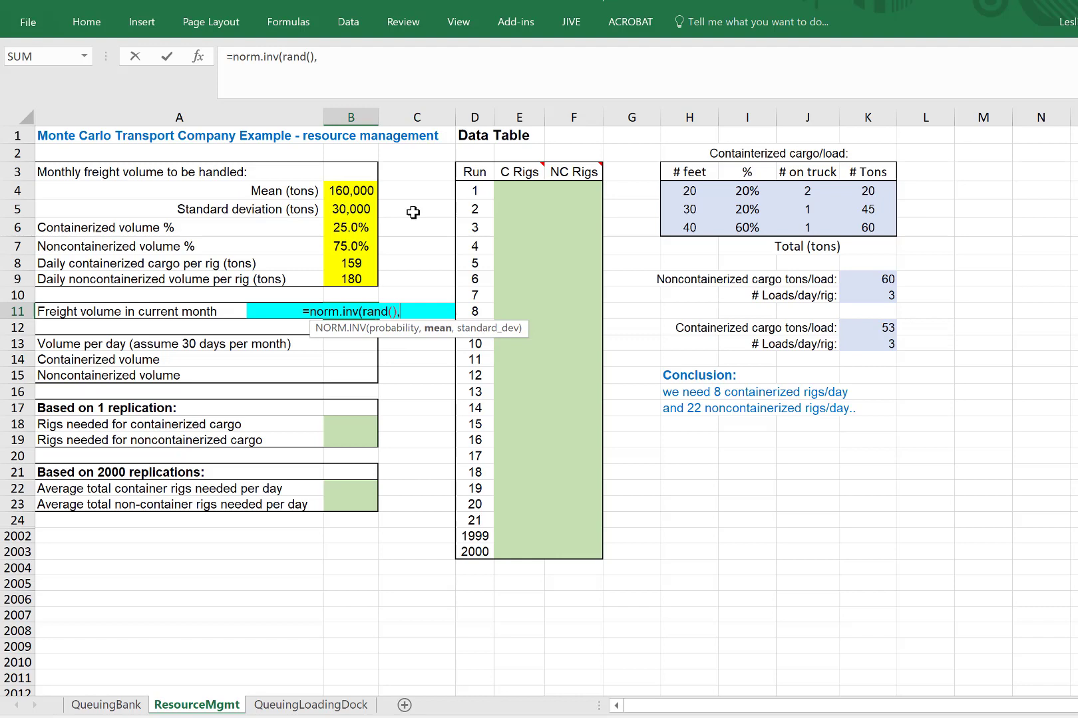
{"action": "left_click", "coordinate": [347, 188]}
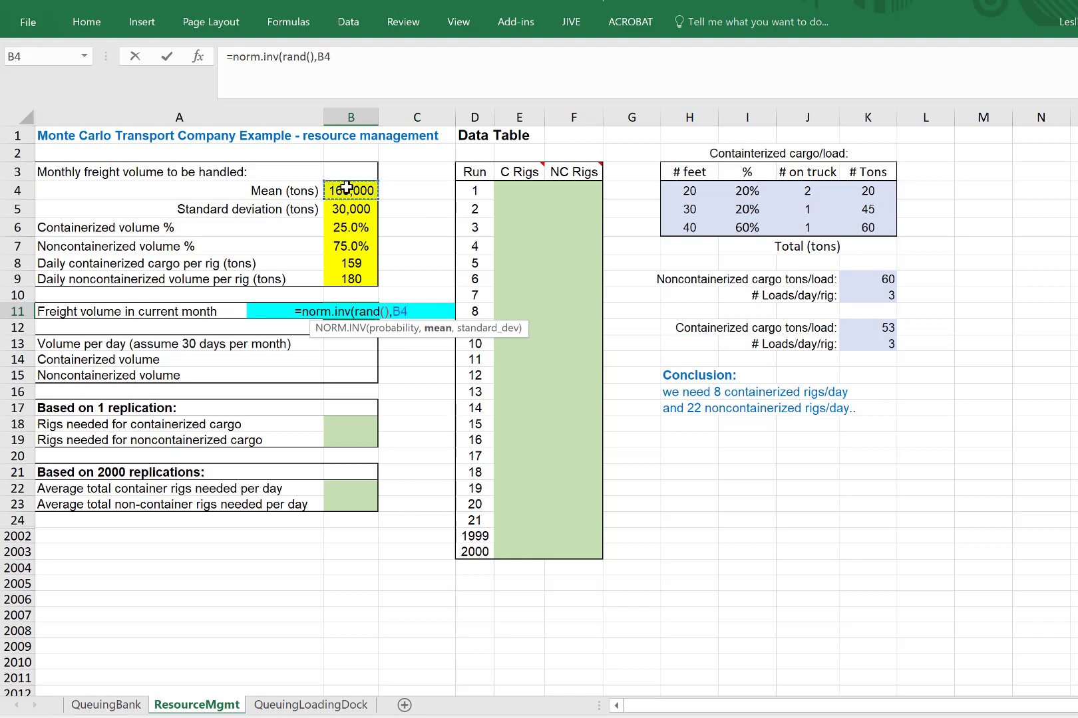
{"action": "type", "text": ","}
{"action": "left_click", "coordinate": [347, 207]}
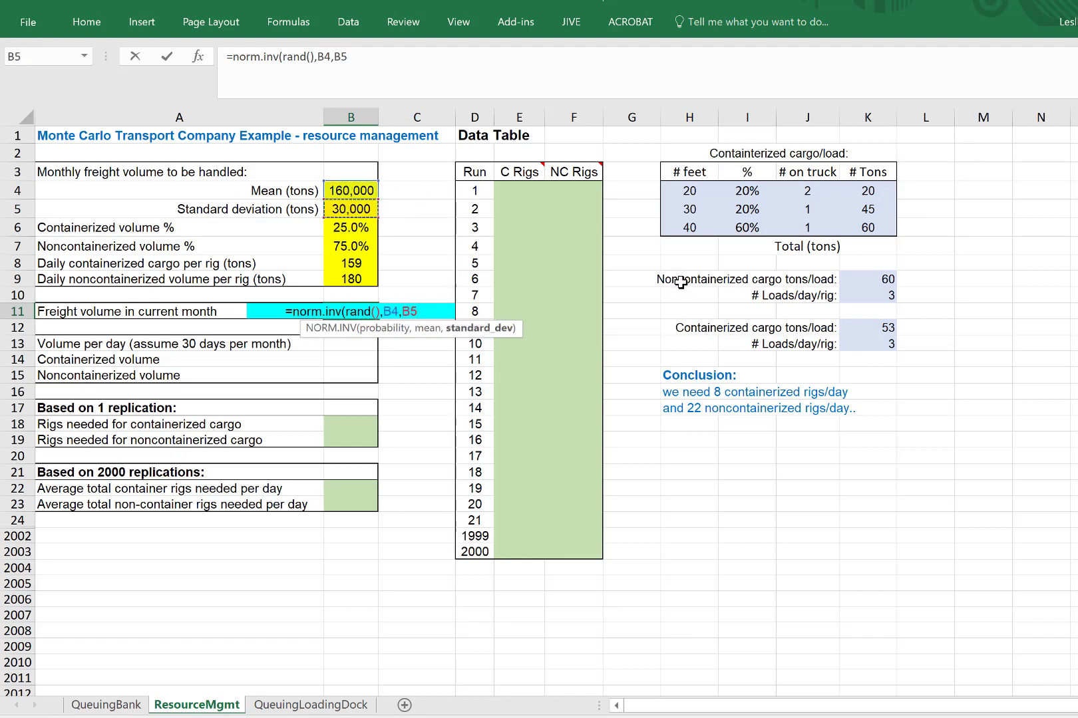
{"action": "type", "text": ")"}
{"action": "key", "text": "Return"}
{"action": "key", "text": "Up"}
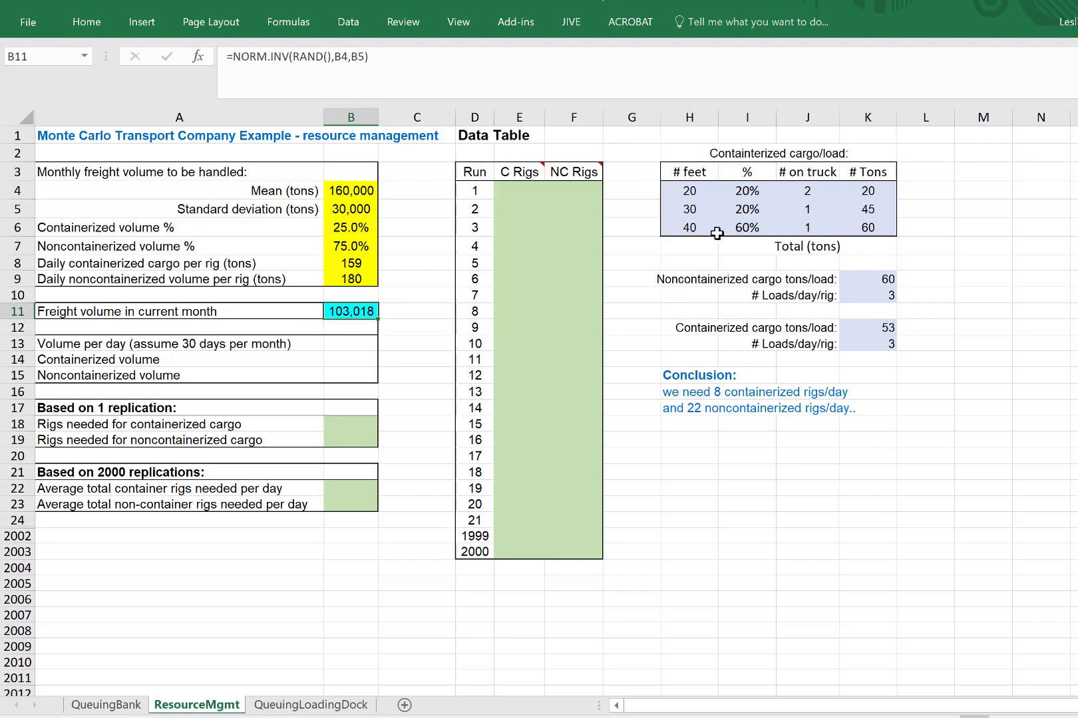
{"action": "double_click", "coordinate": [353, 310]}
{"action": "key", "text": "Return"}
{"action": "key", "text": "Up"}
{"action": "key", "text": "Down"}
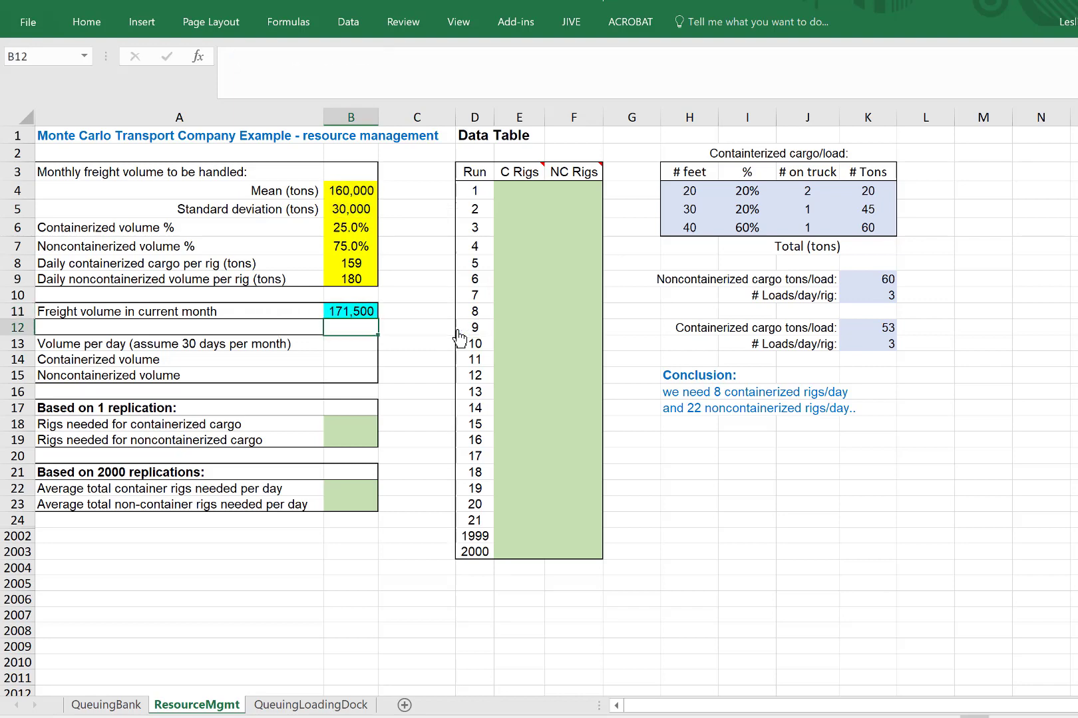
Enter =B11/30 in B13 to get daily freight volume
{"action": "left_click", "coordinate": [371, 344]}
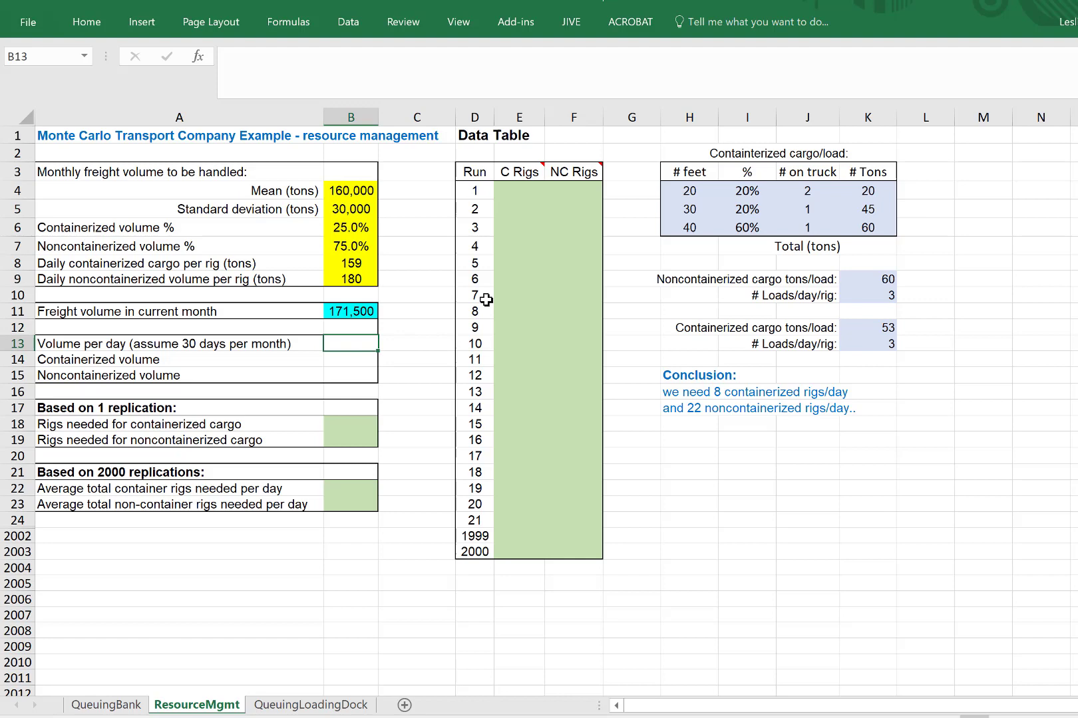
{"action": "type", "text": "="}
{"action": "left_click", "coordinate": [344, 315]}
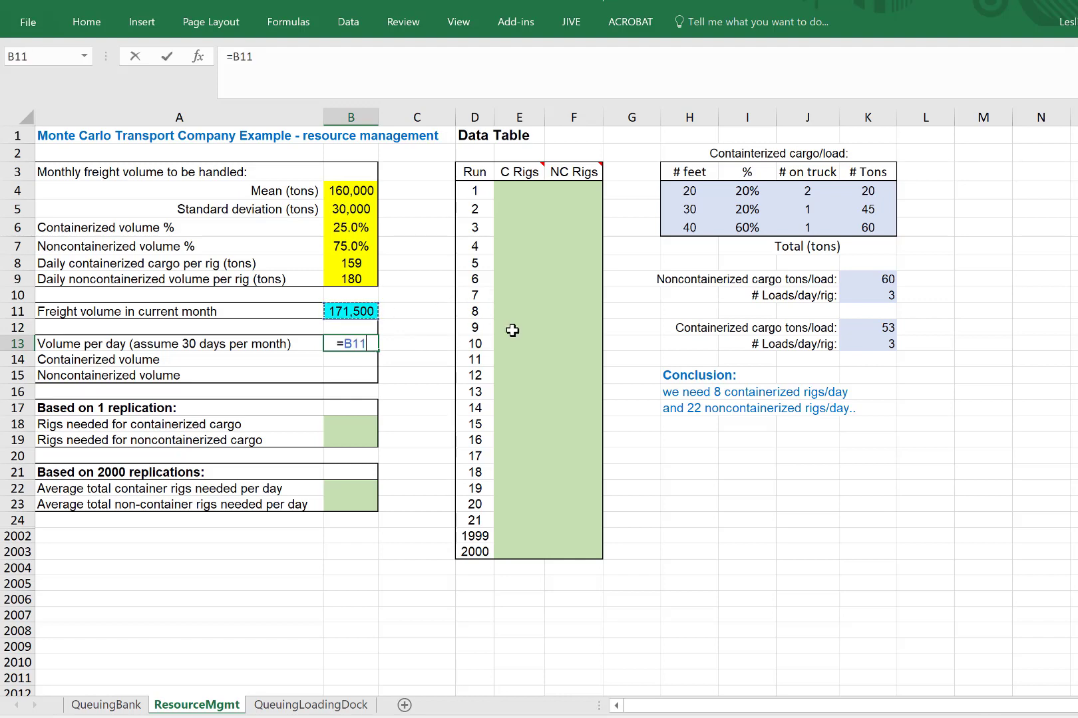
{"action": "type", "text": "/30"}
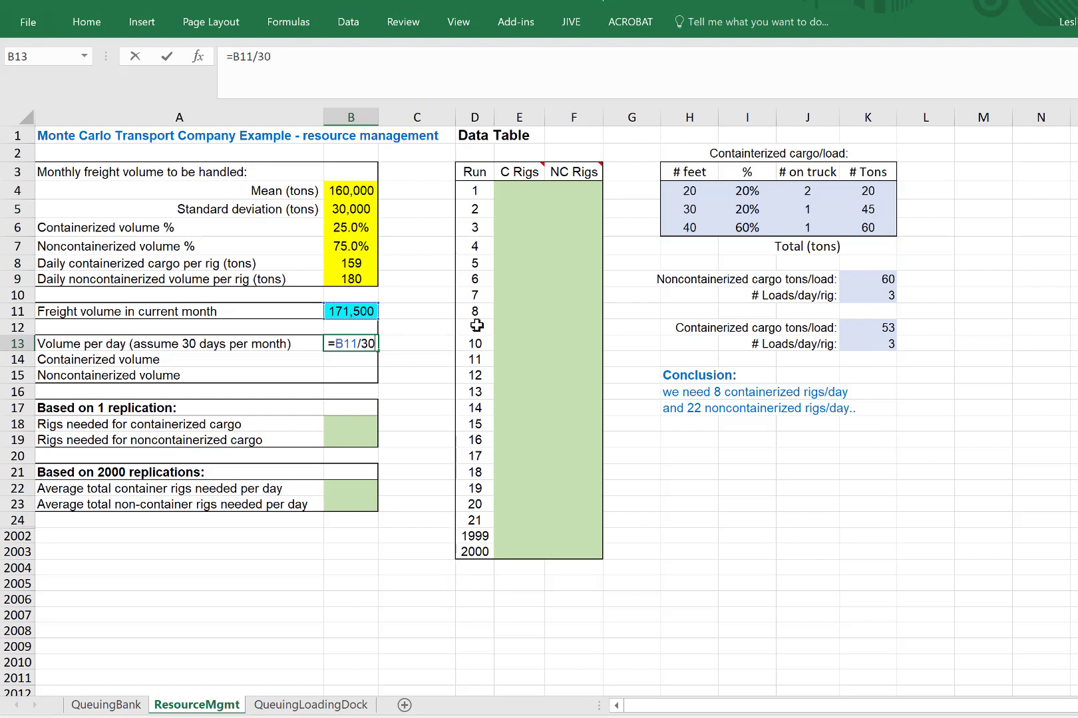
{"action": "key", "text": "ctrl+Return"}
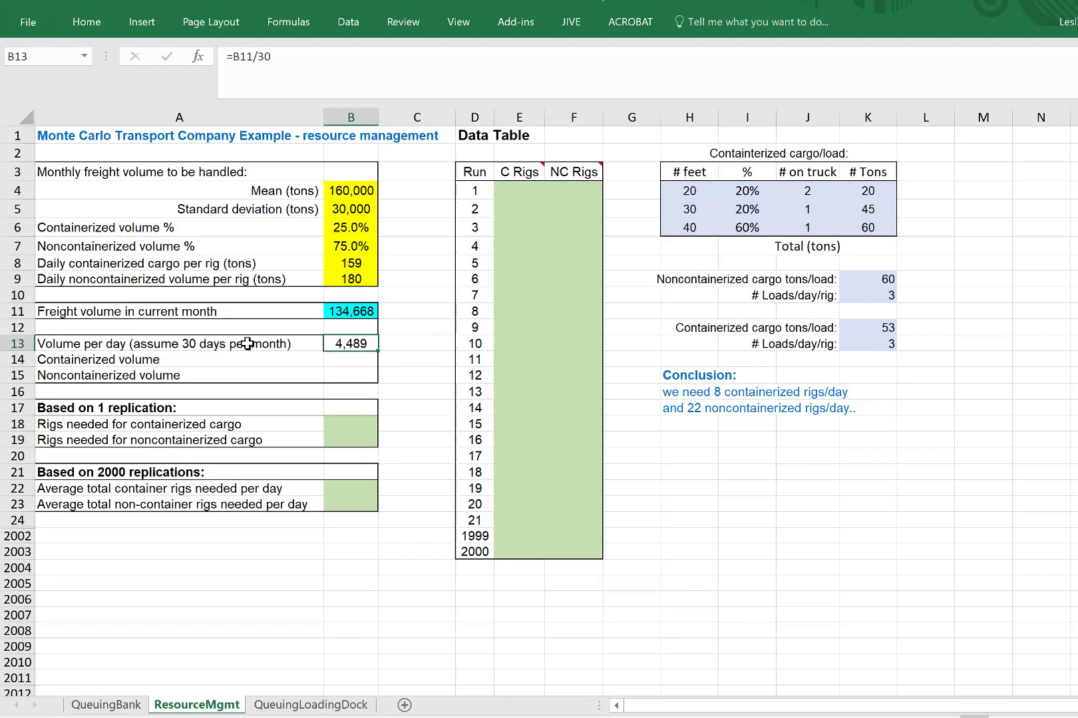
Enter =B13*B6 in B14 for containerized daily volume
{"action": "left_click", "coordinate": [358, 359]}
{"action": "type", "text": "="}
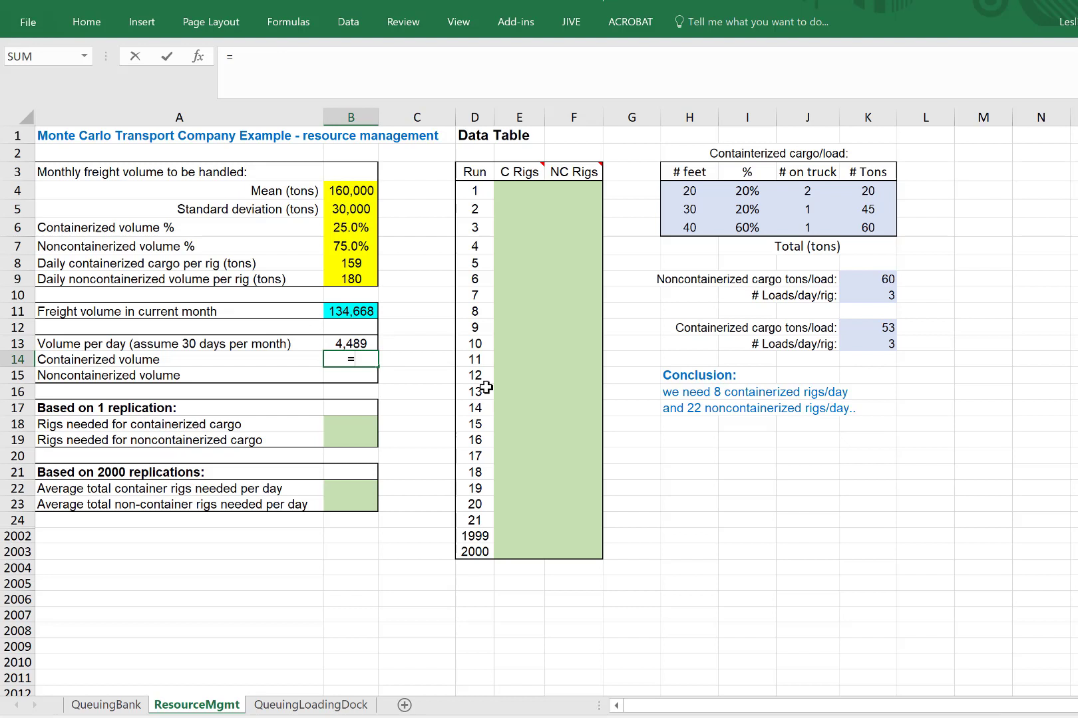
{"action": "left_click", "coordinate": [370, 343]}
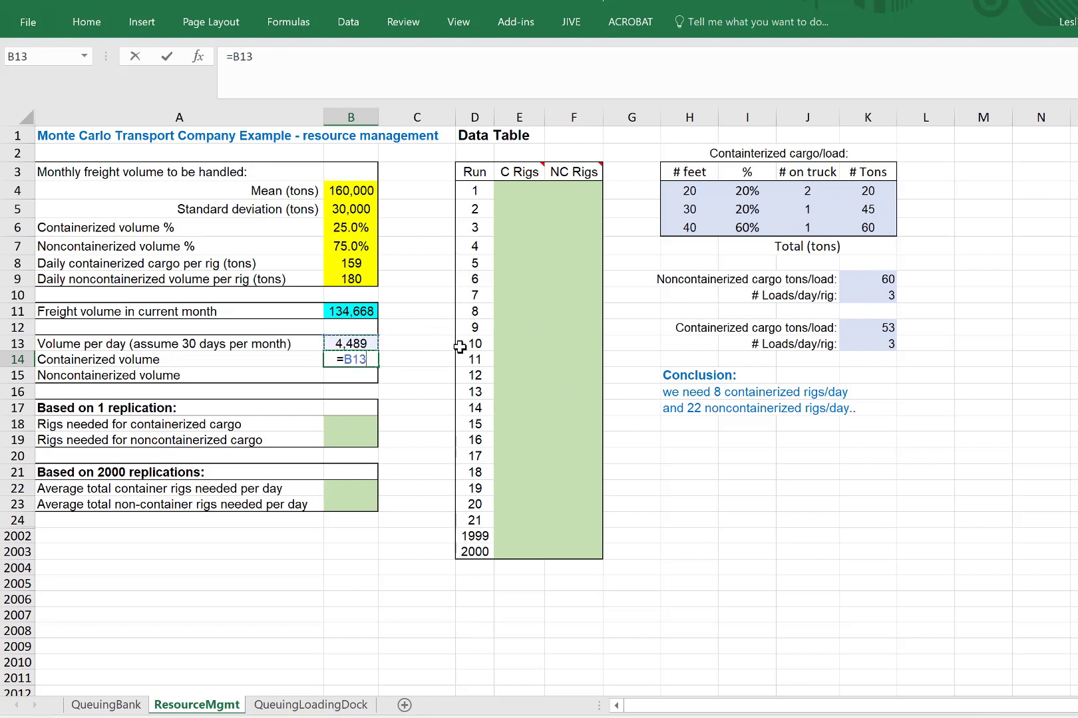
{"action": "type", "text": "*"}
{"action": "left_click", "coordinate": [369, 227]}
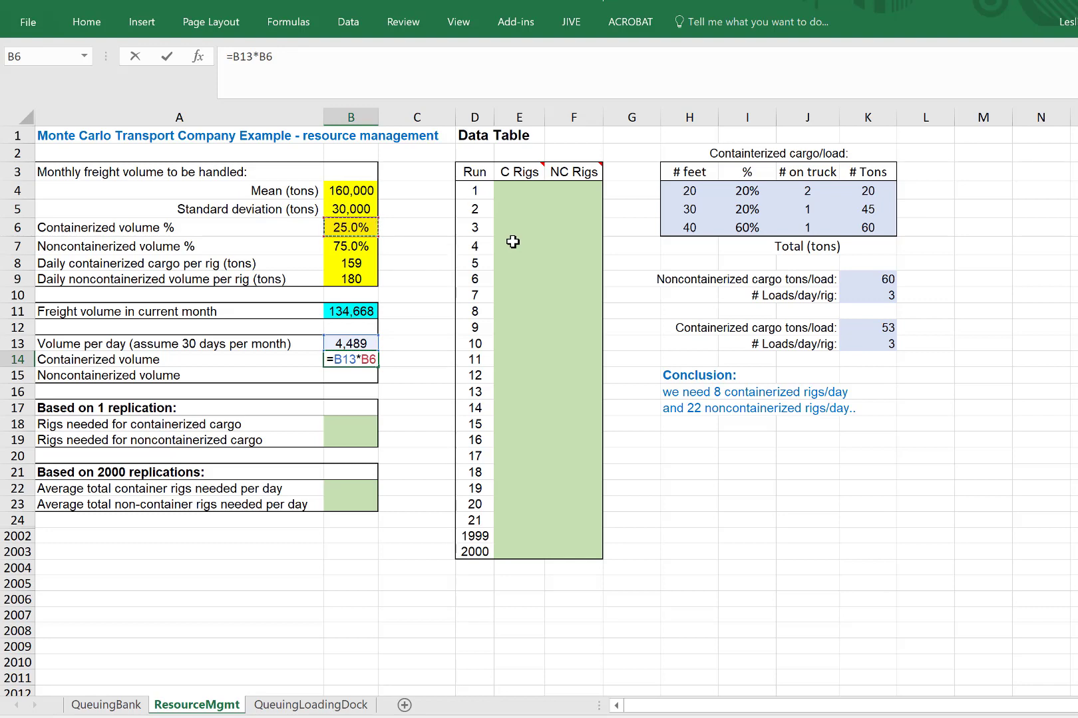
{"action": "key", "text": "Return"}
Enter =B7*B13 in B15 for noncontainerized volume, correcting the B11 reference to B13
{"action": "type", "text": "=0"}
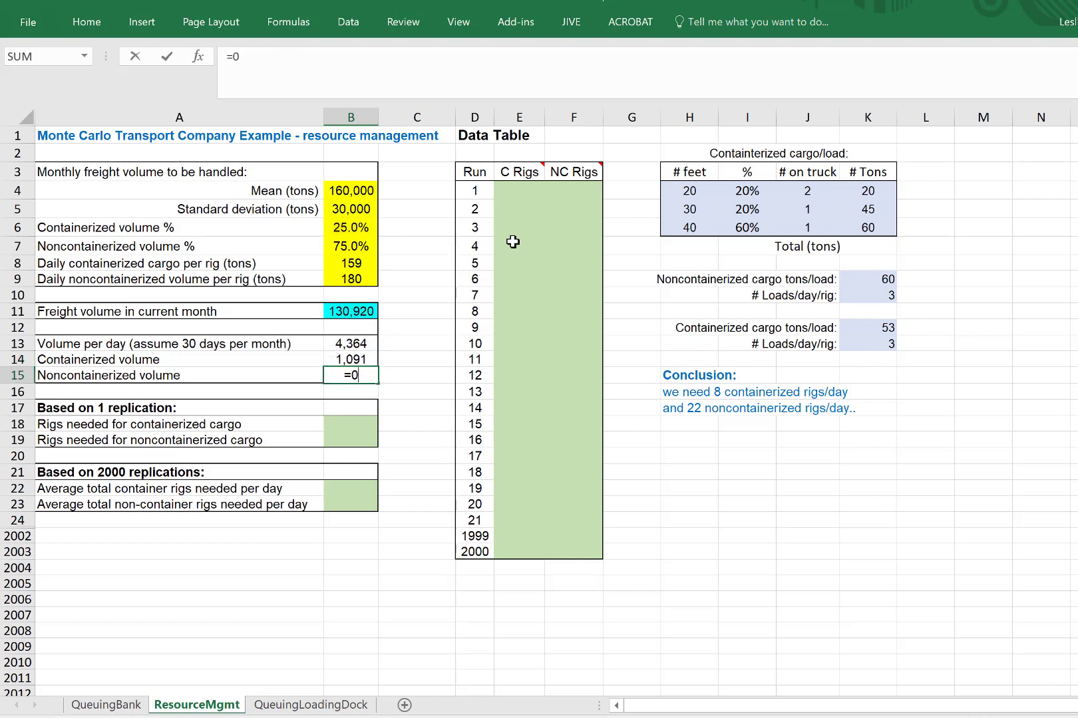
{"action": "type", "text": ".75"}
{"action": "key", "text": "BackSpace"}
{"action": "key", "text": "BackSpace"}
{"action": "key", "text": "BackSpace"}
{"action": "left_click", "coordinate": [362, 248]}
{"action": "type", "text": "*"}
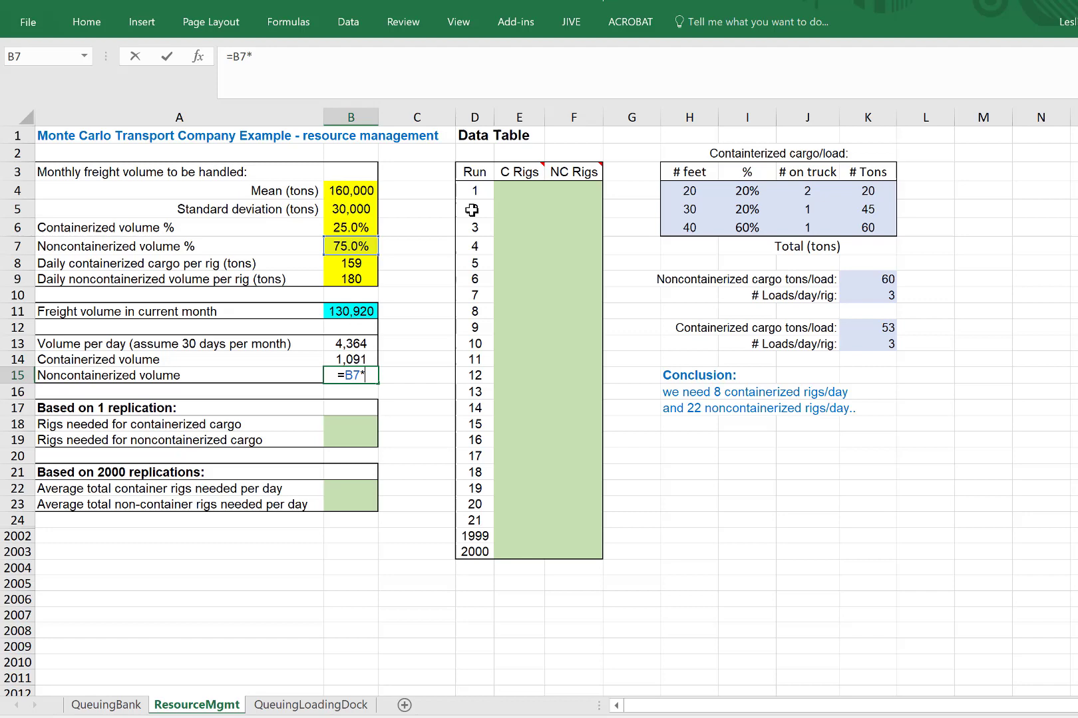
{"action": "left_click", "coordinate": [365, 310]}
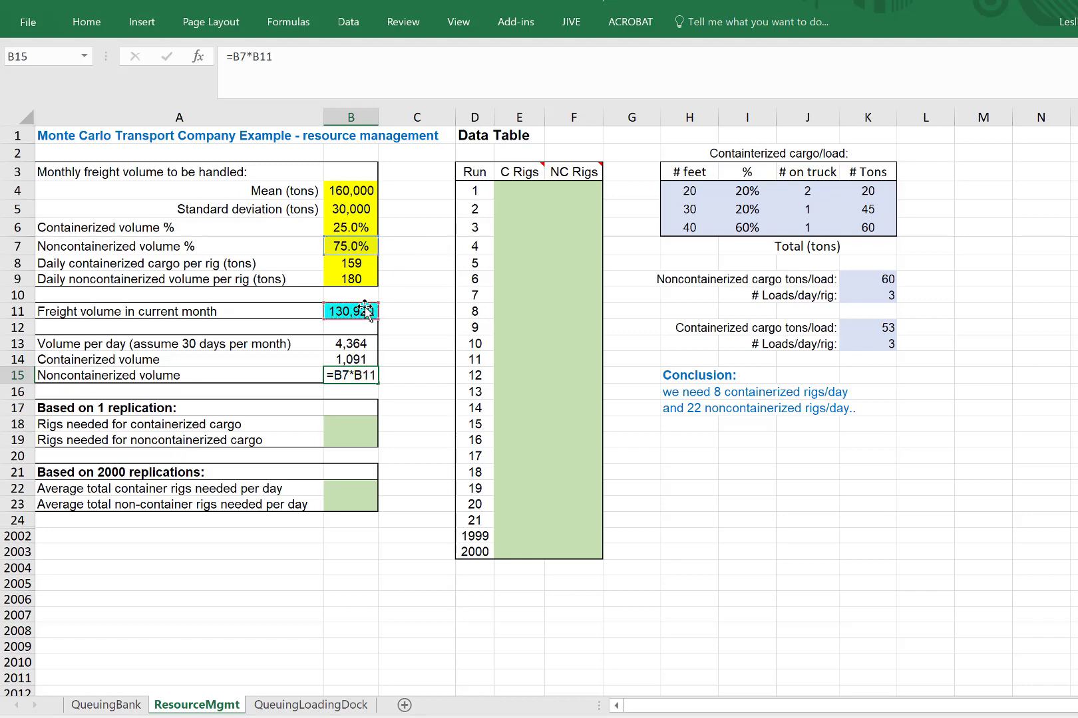
{"action": "key", "text": "Return"}
{"action": "key", "text": "Up"}
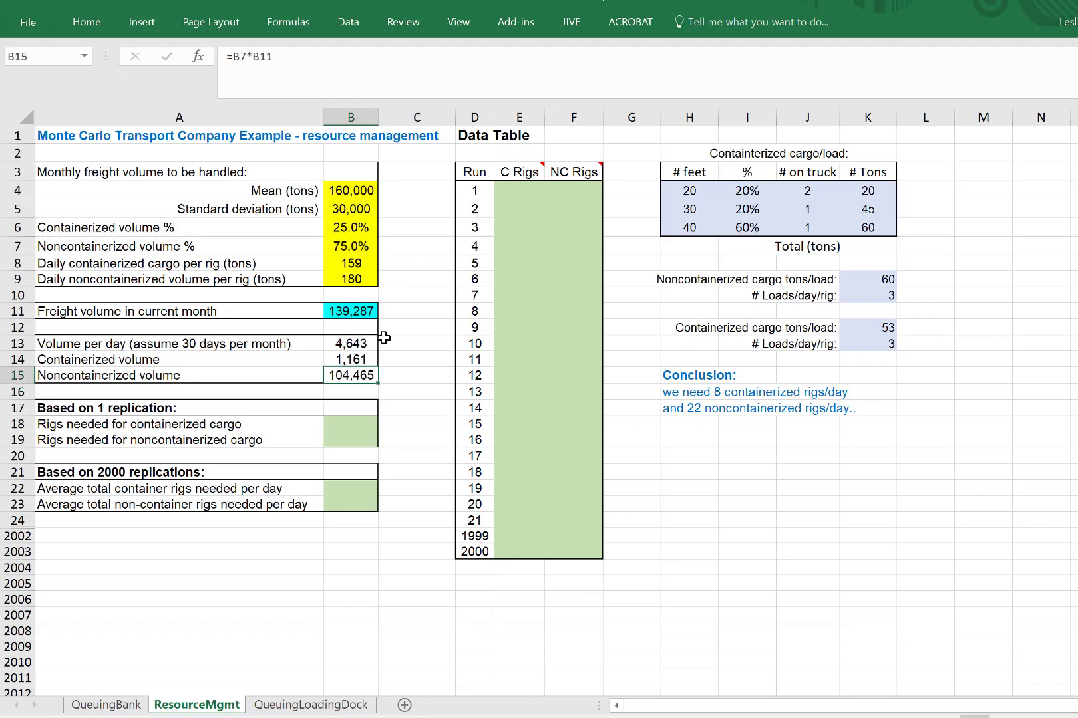
{"action": "double_click", "coordinate": [349, 376]}
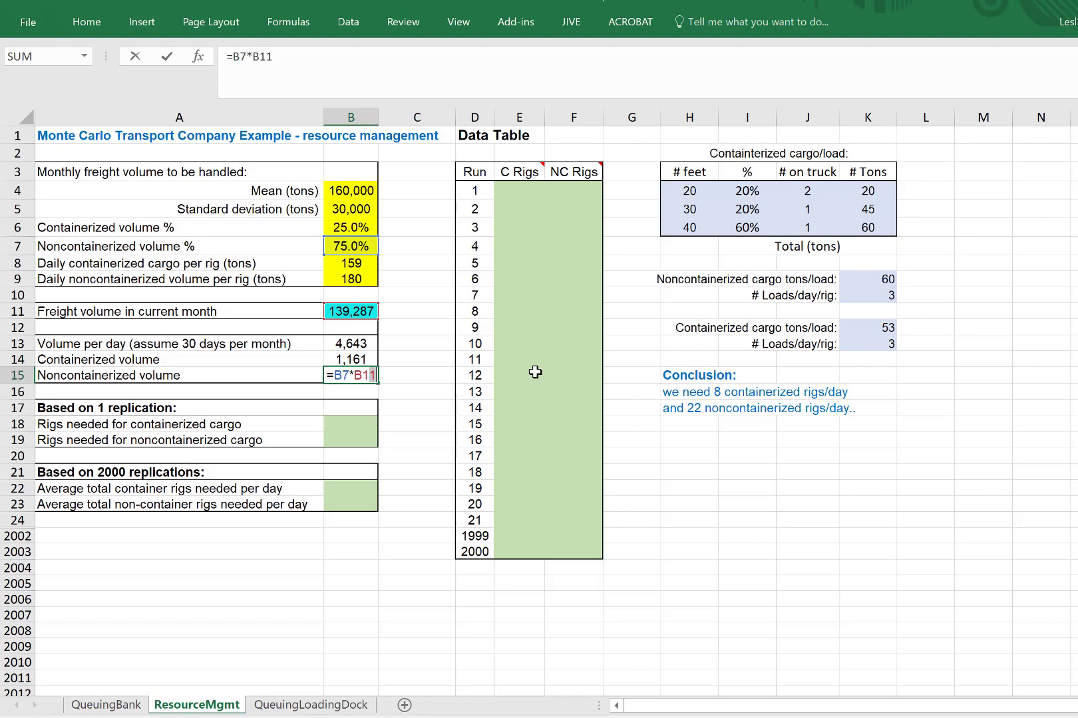
{"action": "type", "text": "13"}
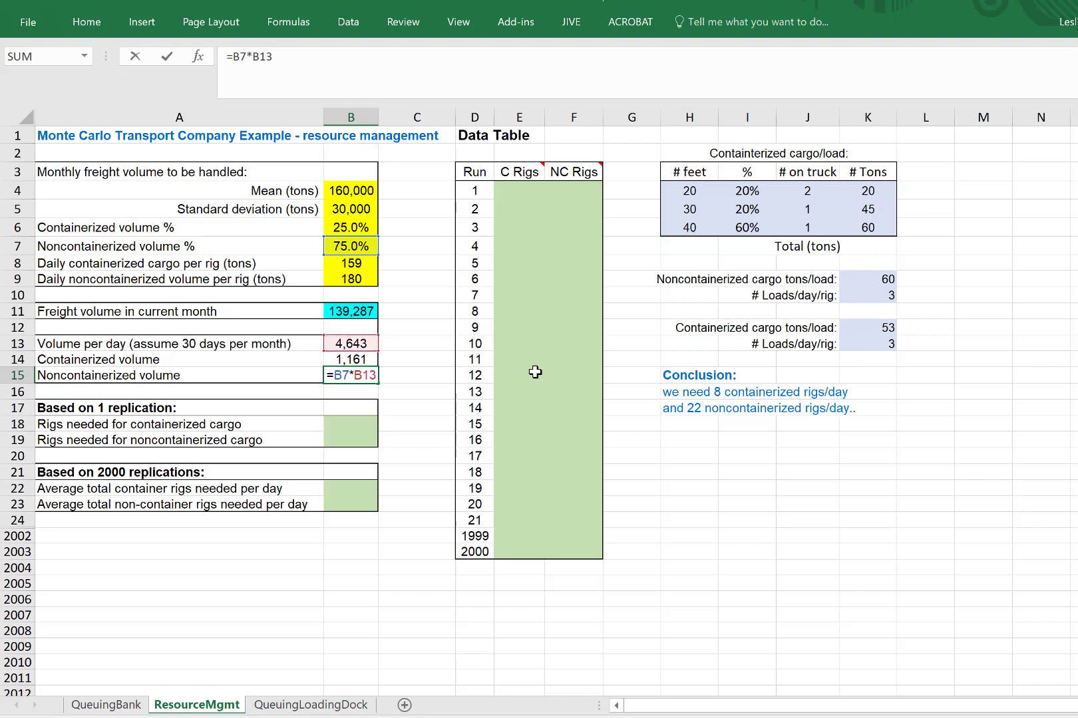
{"action": "key", "text": "Return"}
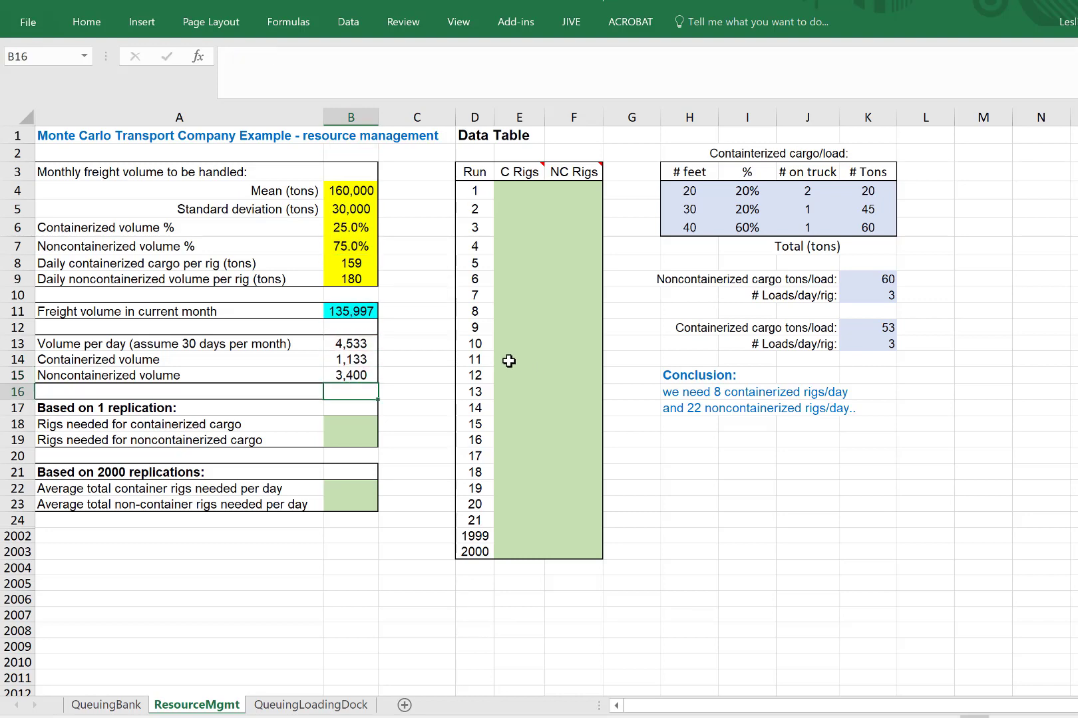
{"action": "double_click", "coordinate": [351, 375]}
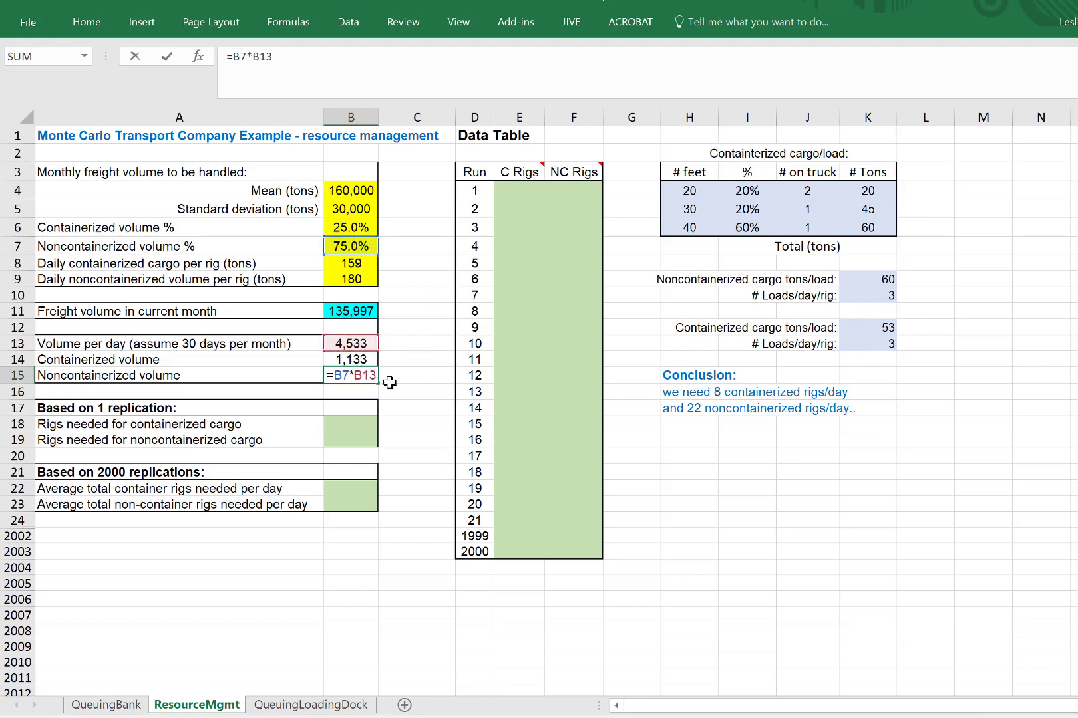
{"action": "key", "text": "ctrl+Return"}
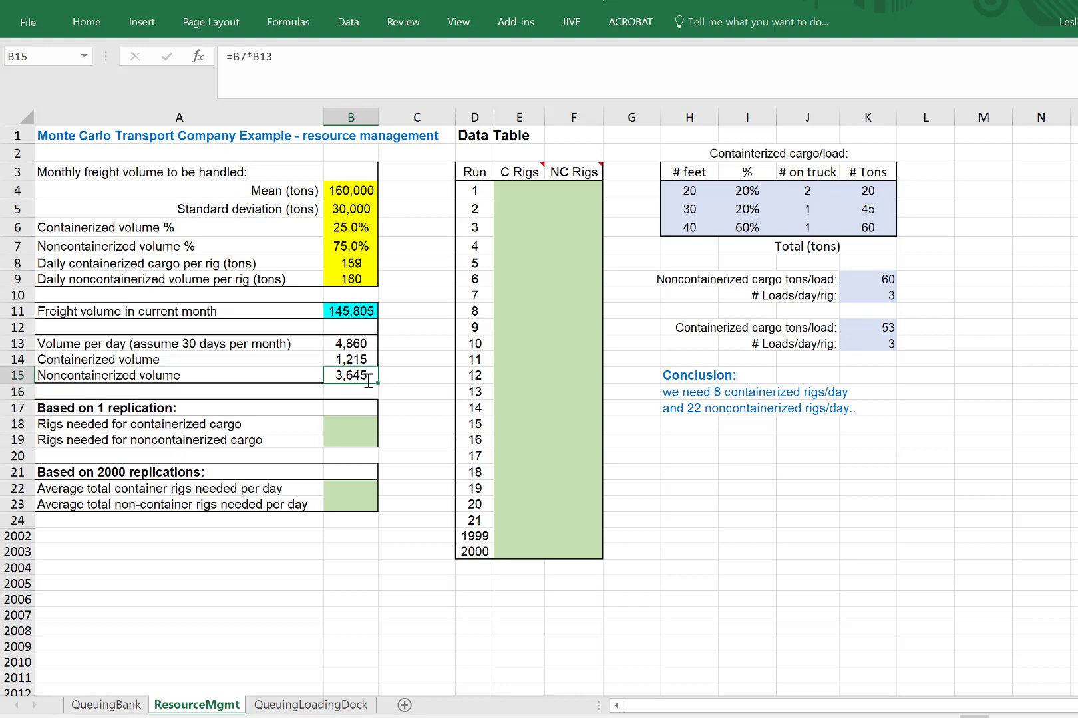
Review the Formulas Calculation Options without changing the calculation mode
{"action": "left_click", "coordinate": [289, 22]}
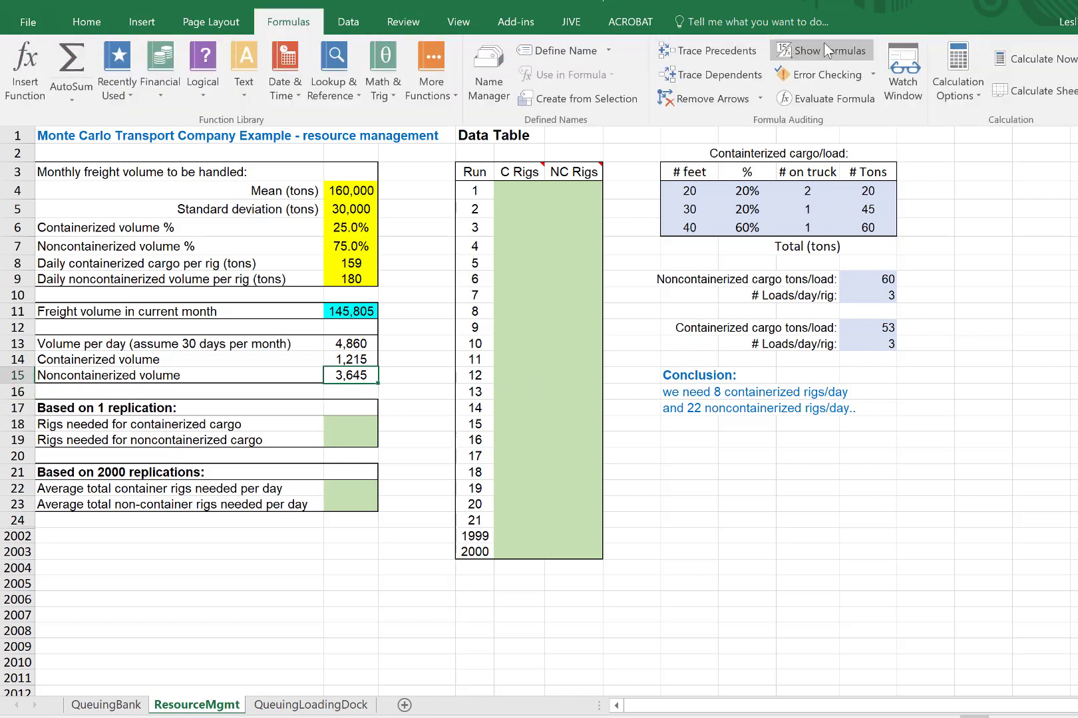
{"action": "left_click", "coordinate": [973, 96]}
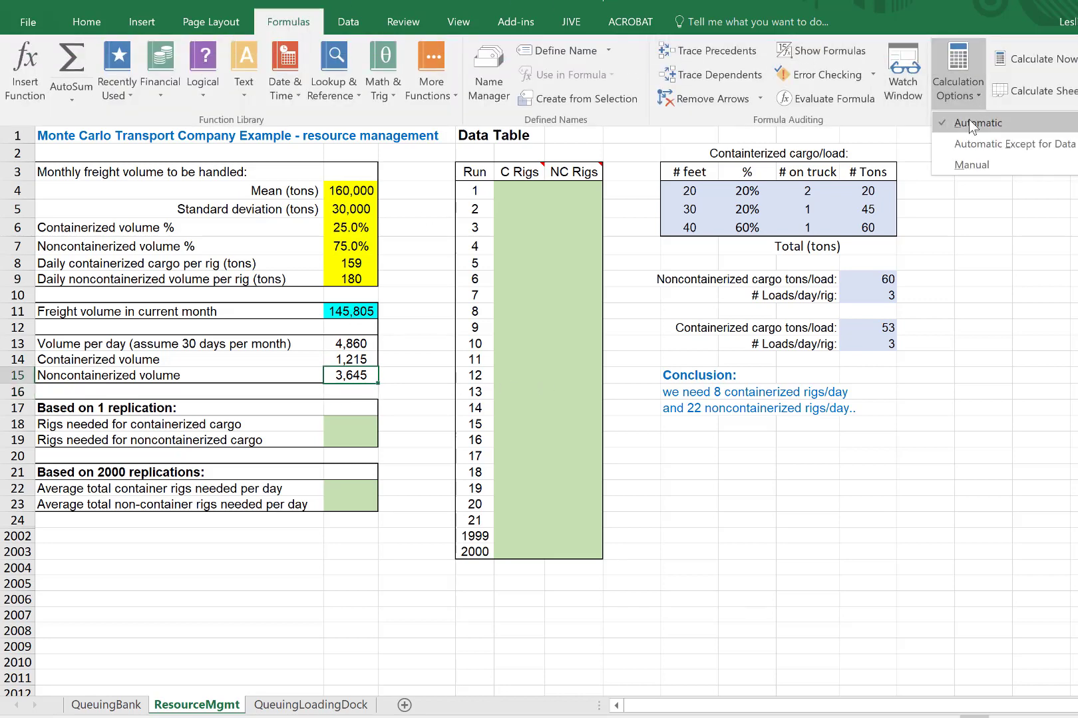
{"action": "left_click", "coordinate": [1017, 309]}
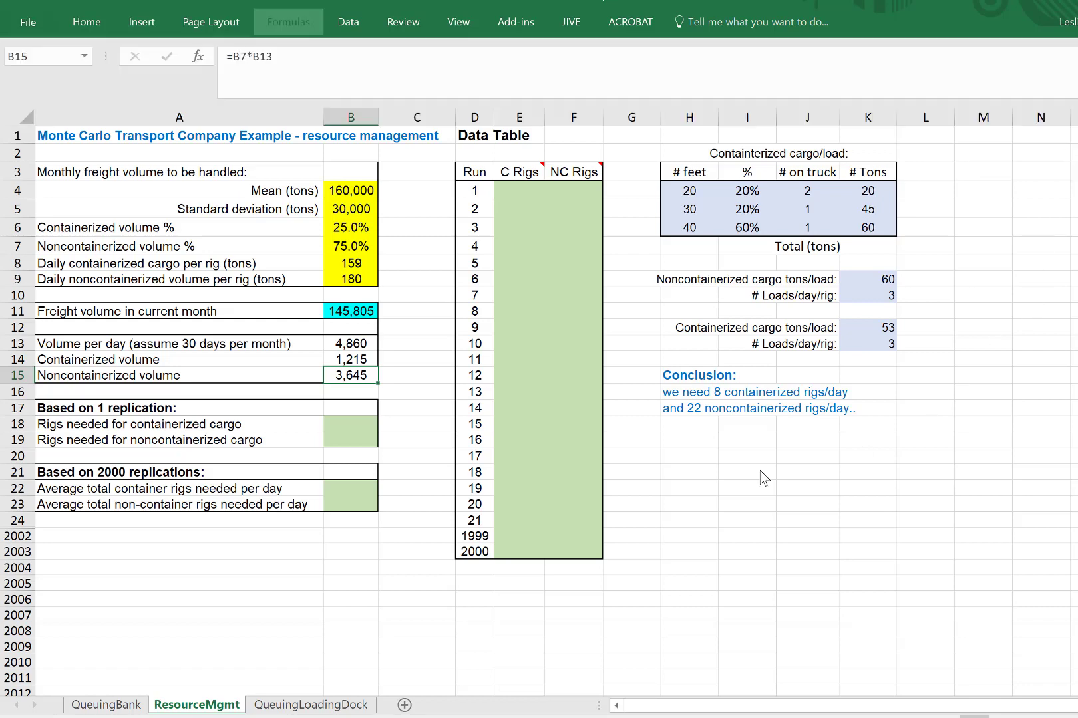
{"action": "left_click", "coordinate": [349, 426]}
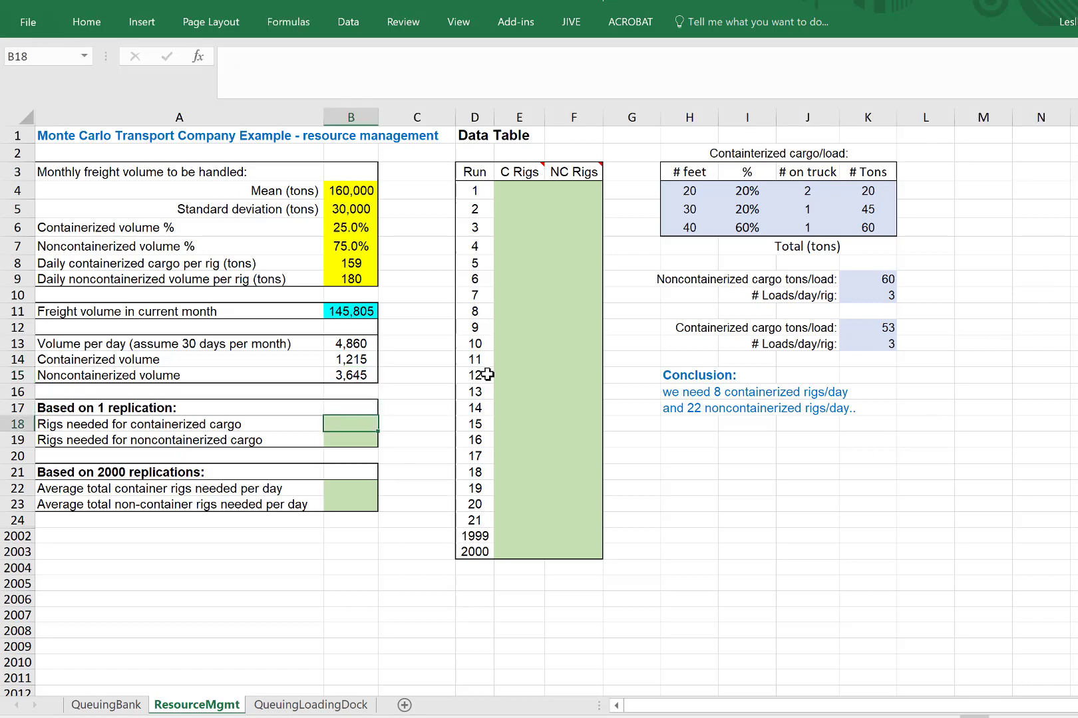
Enter =B14/B8 in B18 for containerized rigs needed per day
{"action": "left_click", "coordinate": [527, 373]}
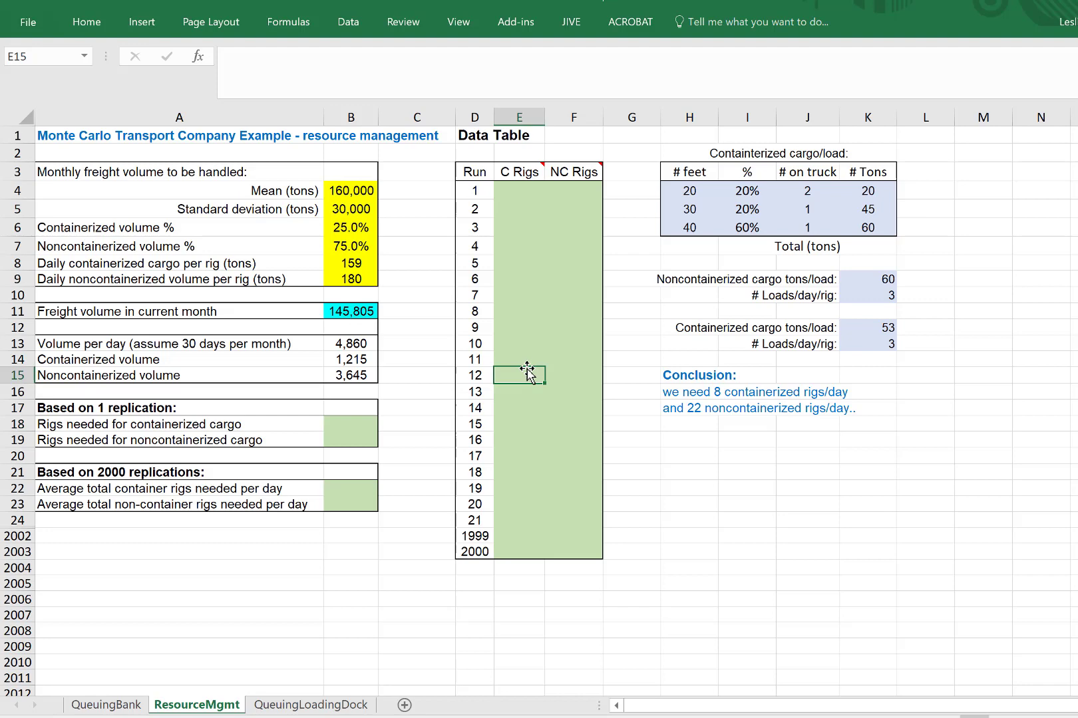
{"action": "left_click", "coordinate": [346, 427]}
{"action": "type", "text": "="}
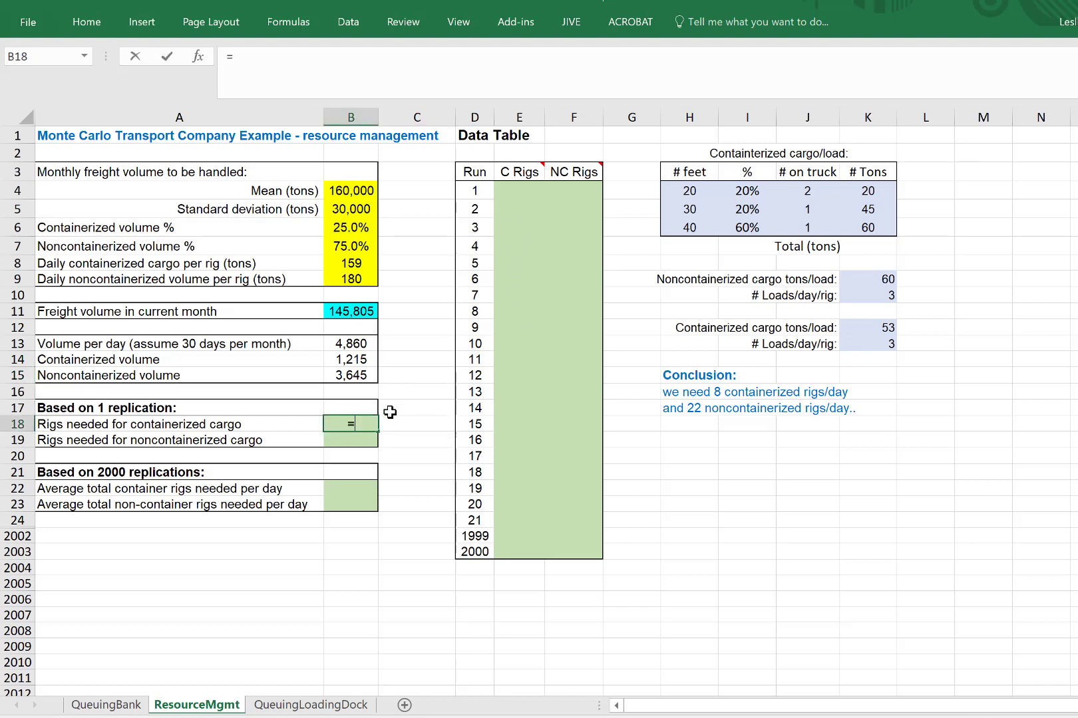
{"action": "left_click", "coordinate": [357, 359]}
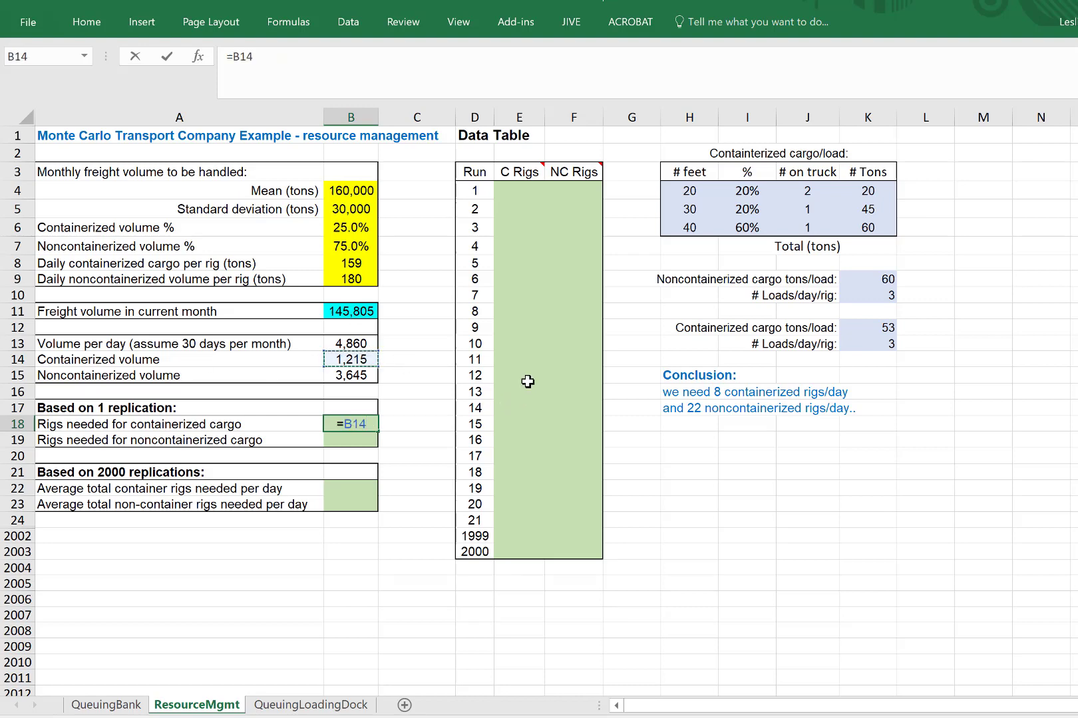
{"action": "type", "text": "/"}
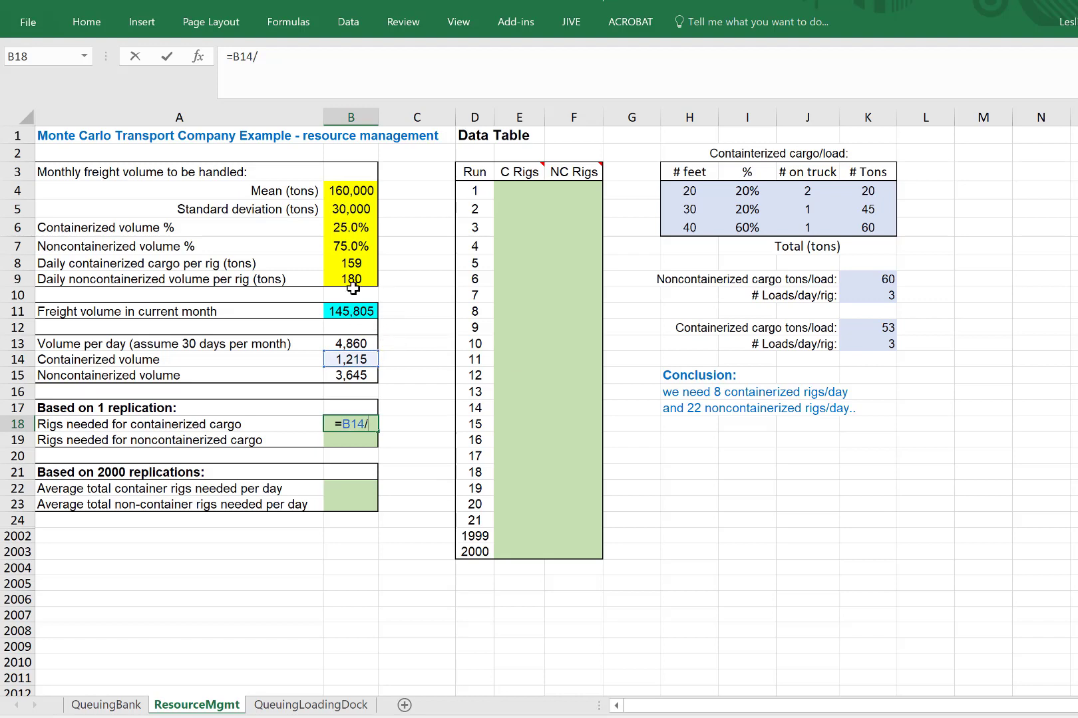
{"action": "left_click", "coordinate": [356, 264]}
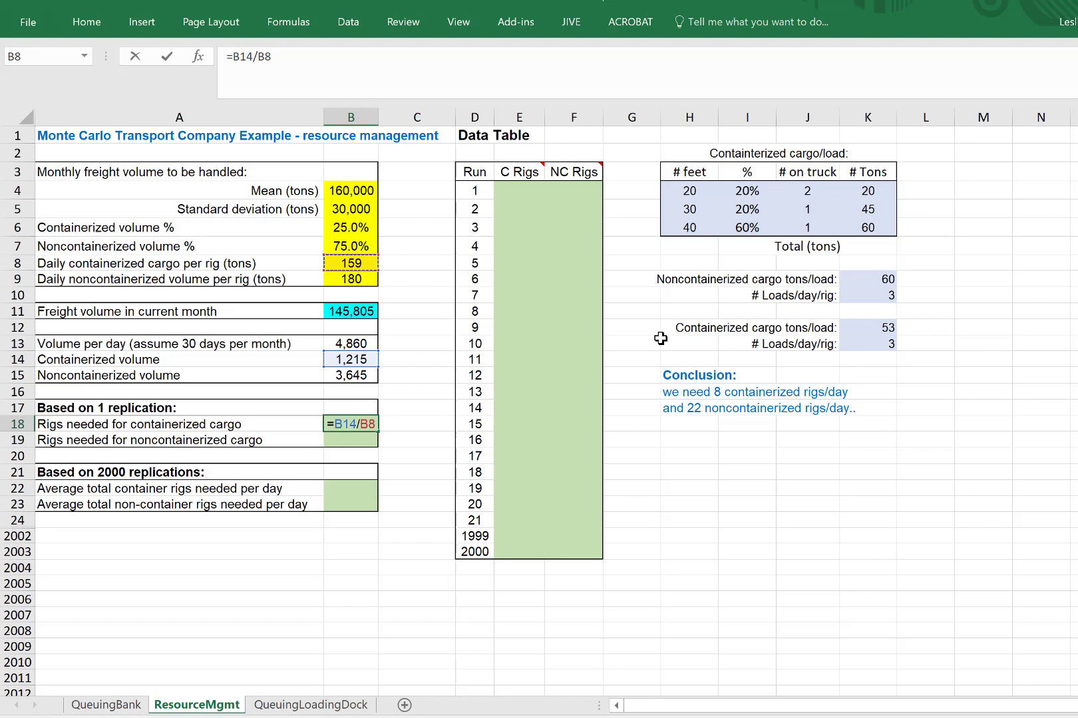
{"action": "key", "text": "Return"}
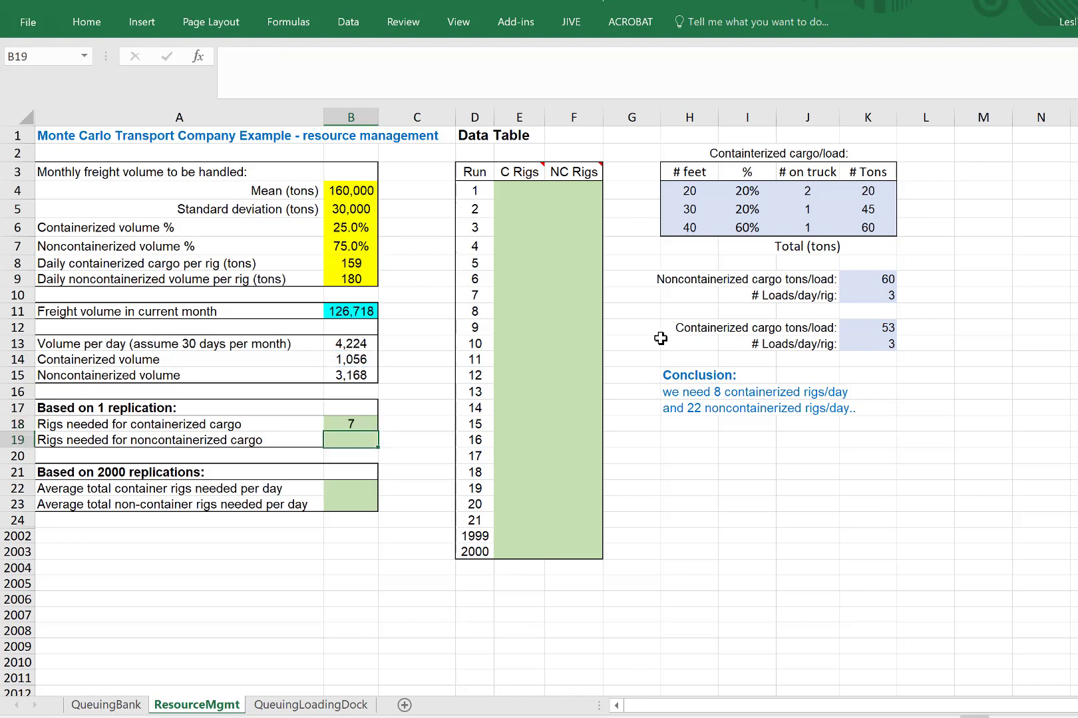
Enter =B15/B9 in B19 for noncontainerized rigs needed per day
{"action": "type", "text": "="}
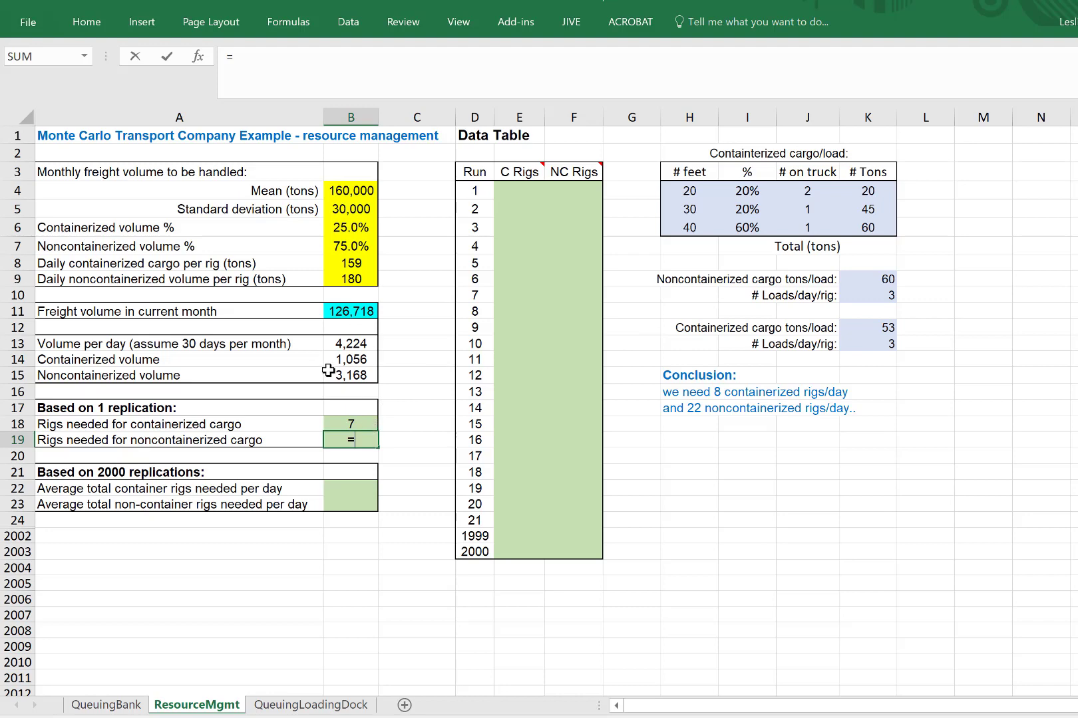
{"action": "left_click", "coordinate": [348, 375]}
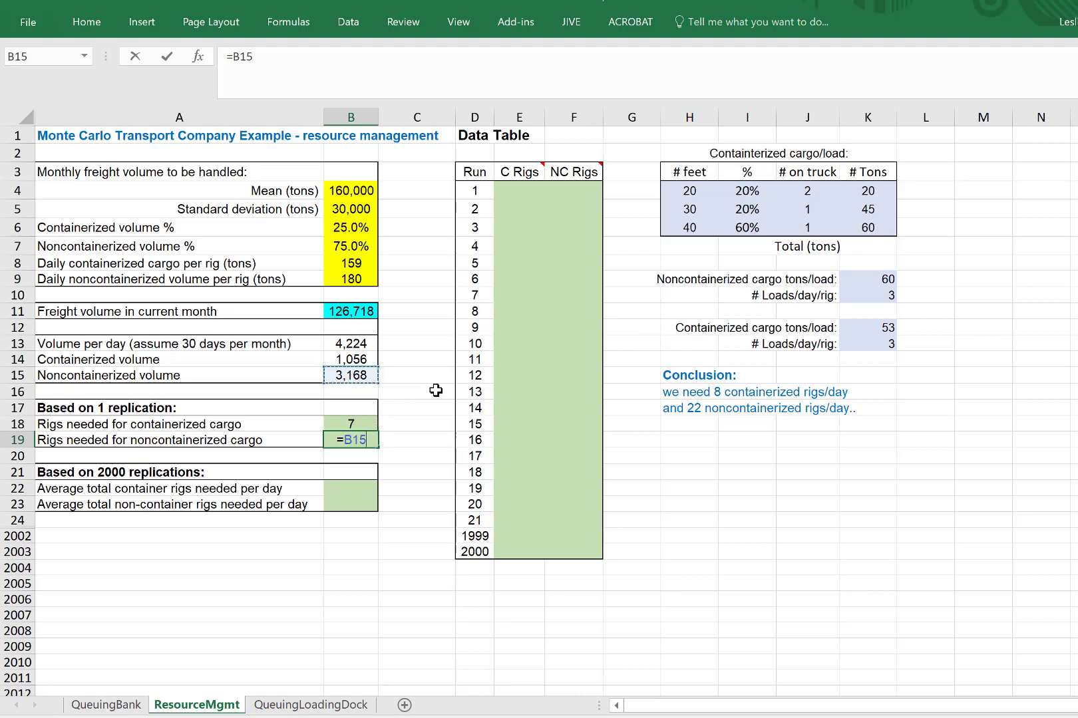
{"action": "type", "text": "/"}
{"action": "left_click", "coordinate": [342, 279]}
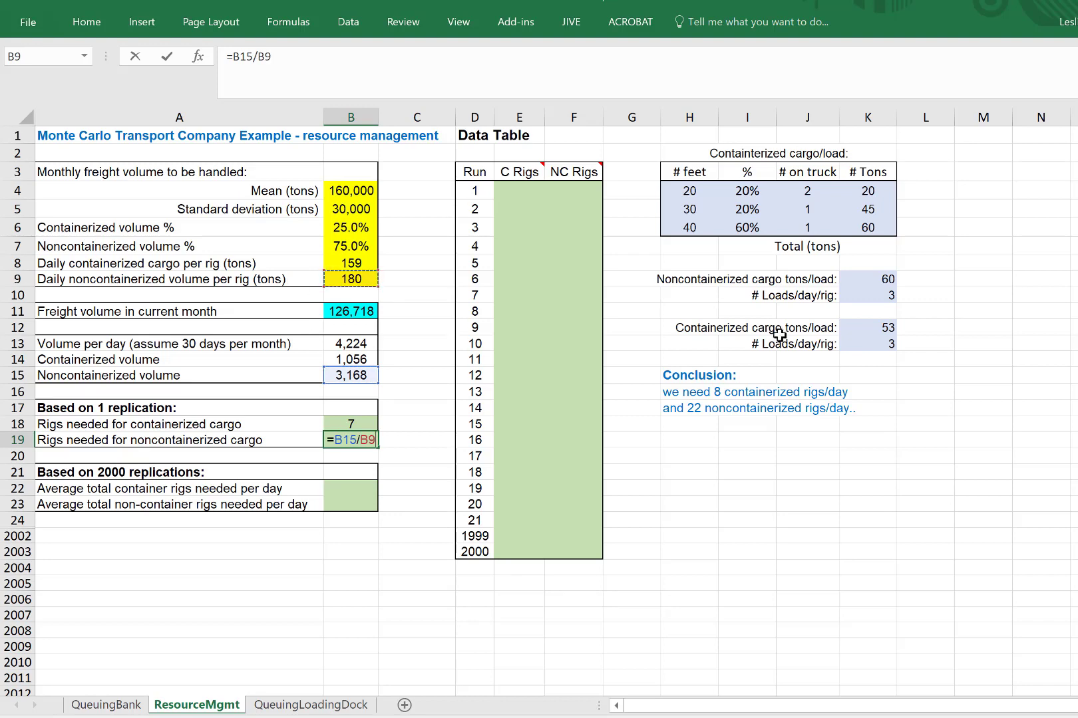
{"action": "key", "text": "Return"}
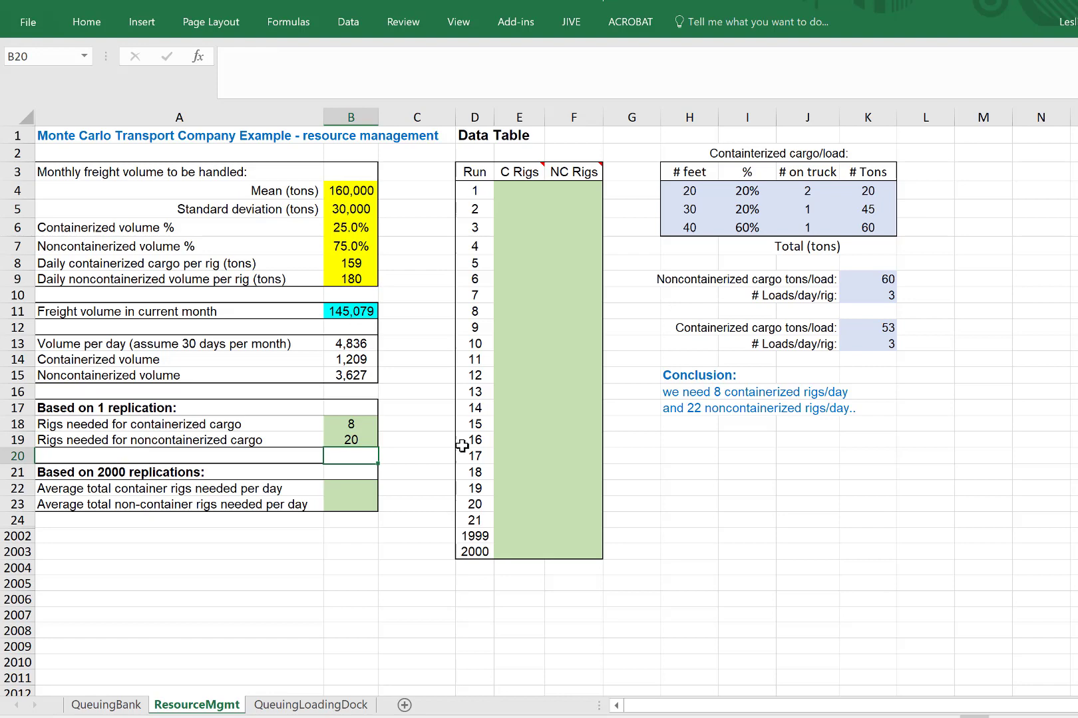
{"action": "left_click", "coordinate": [385, 439]}
{"action": "left_click", "coordinate": [344, 422]}
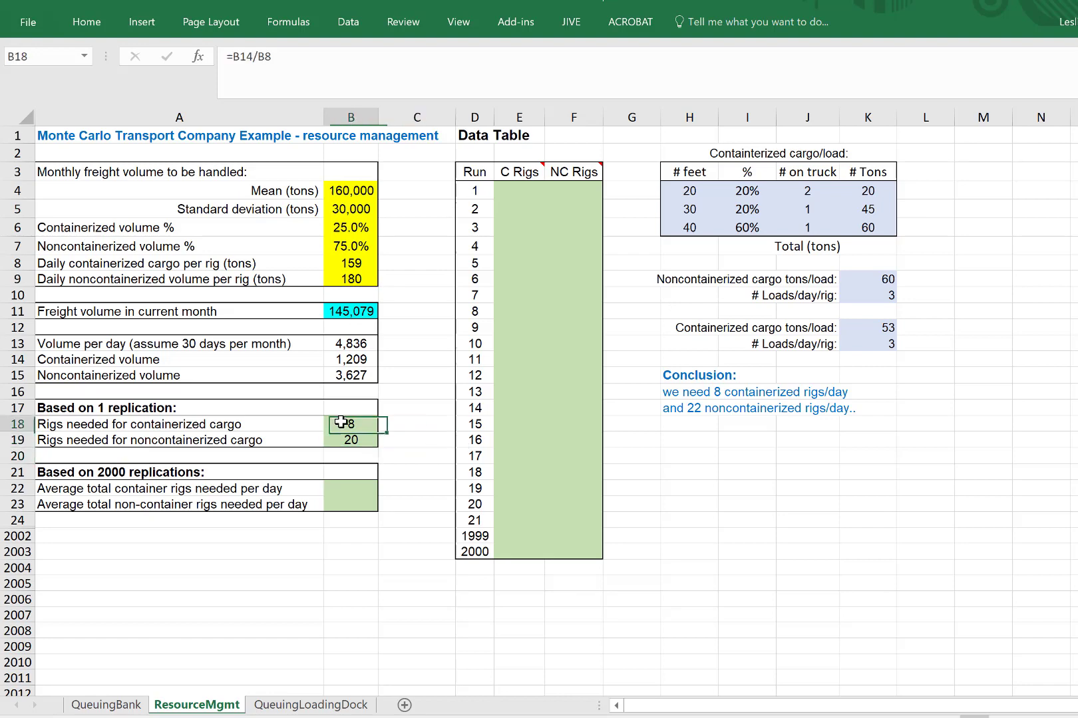
Set E4 to =B18 and F4 to =B19 so Run 1 shows 5 and 14 rigs
{"action": "left_click", "coordinate": [399, 436]}
{"action": "left_click", "coordinate": [521, 199]}
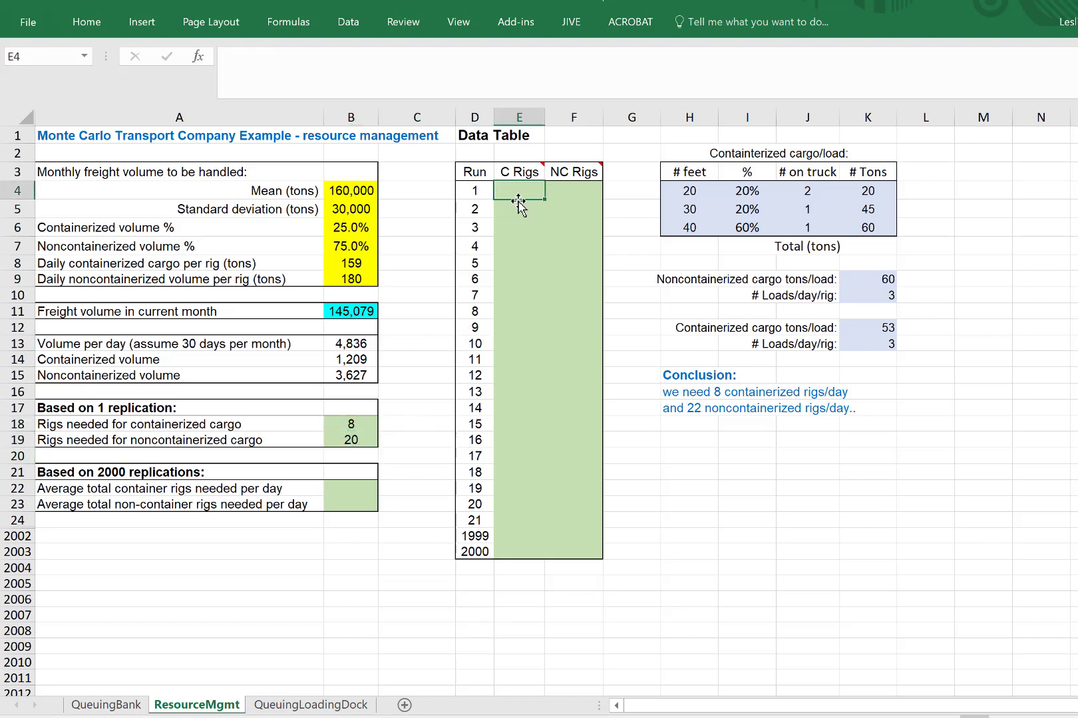
{"action": "type", "text": "="}
{"action": "left_click", "coordinate": [347, 423]}
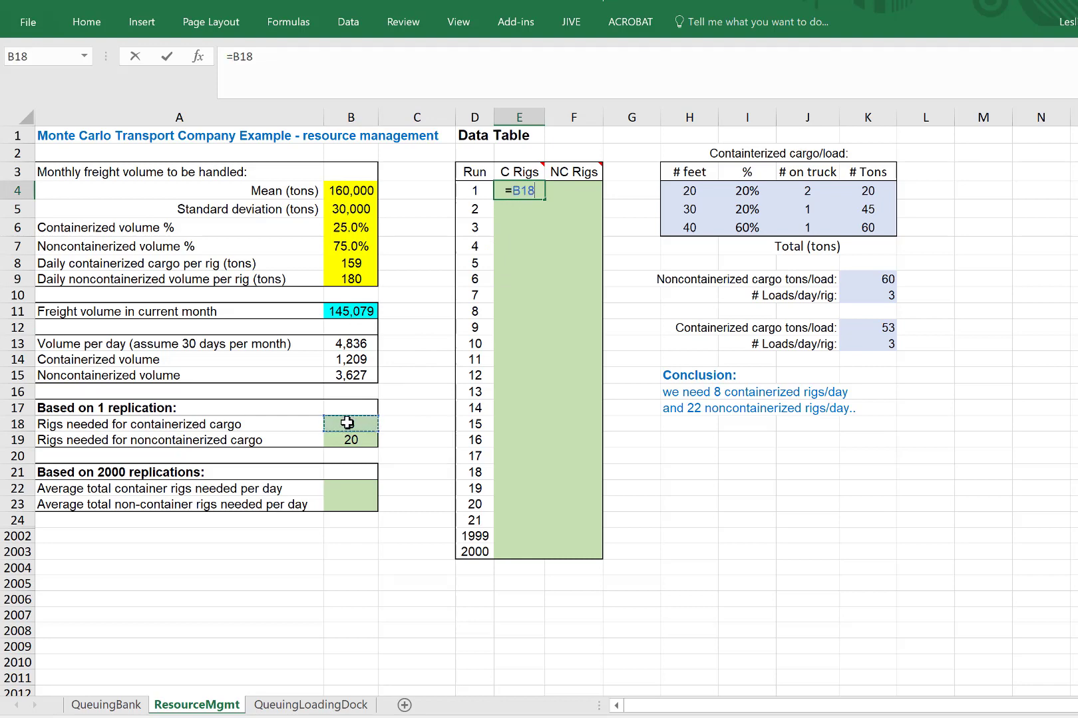
{"action": "key", "text": "Return"}
{"action": "left_click", "coordinate": [572, 192]}
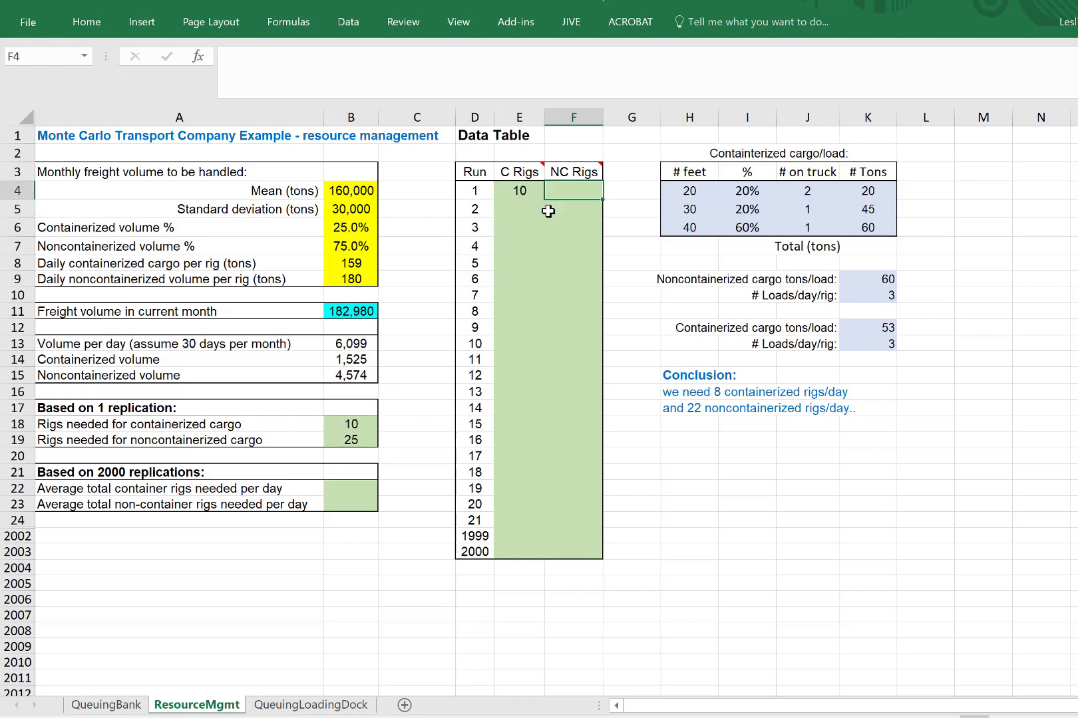
{"action": "type", "text": "="}
{"action": "left_click", "coordinate": [366, 439]}
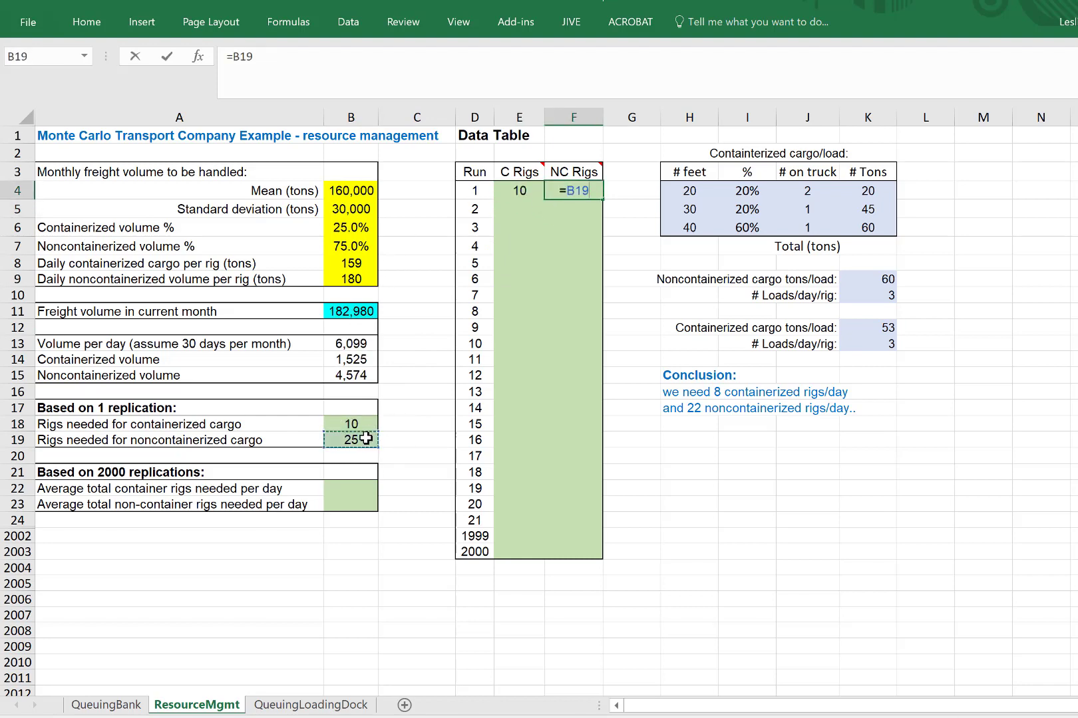
{"action": "key", "text": "Return"}
{"action": "left_click", "coordinate": [780, 567]}
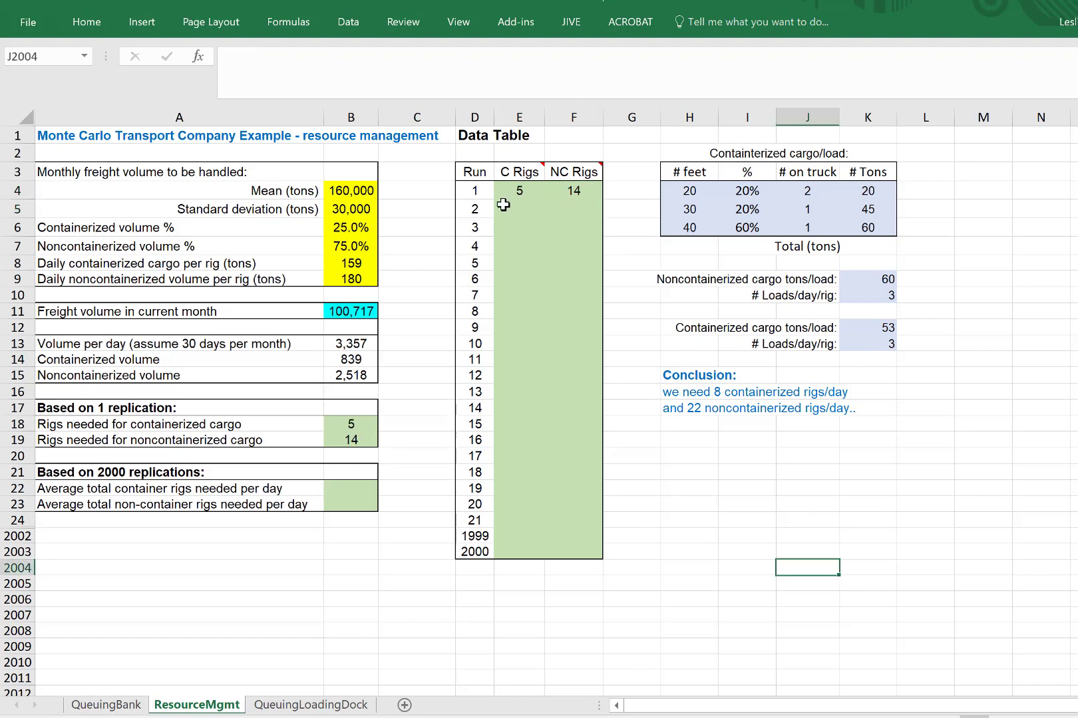
Create a data table over D4:F2003 with column input cell I21
{"action": "left_click_drag", "start_coordinate": [480, 190], "coordinate": [572, 547]}
{"action": "left_click", "coordinate": [348, 21]}
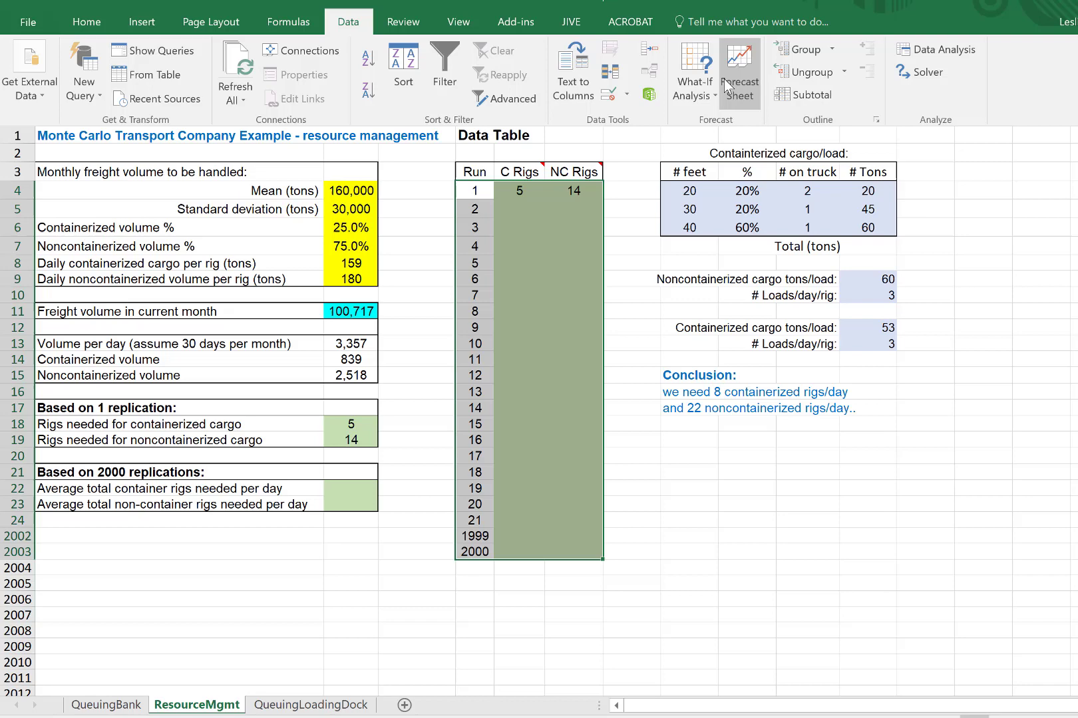
{"action": "left_click", "coordinate": [696, 83]}
{"action": "left_click", "coordinate": [717, 161]}
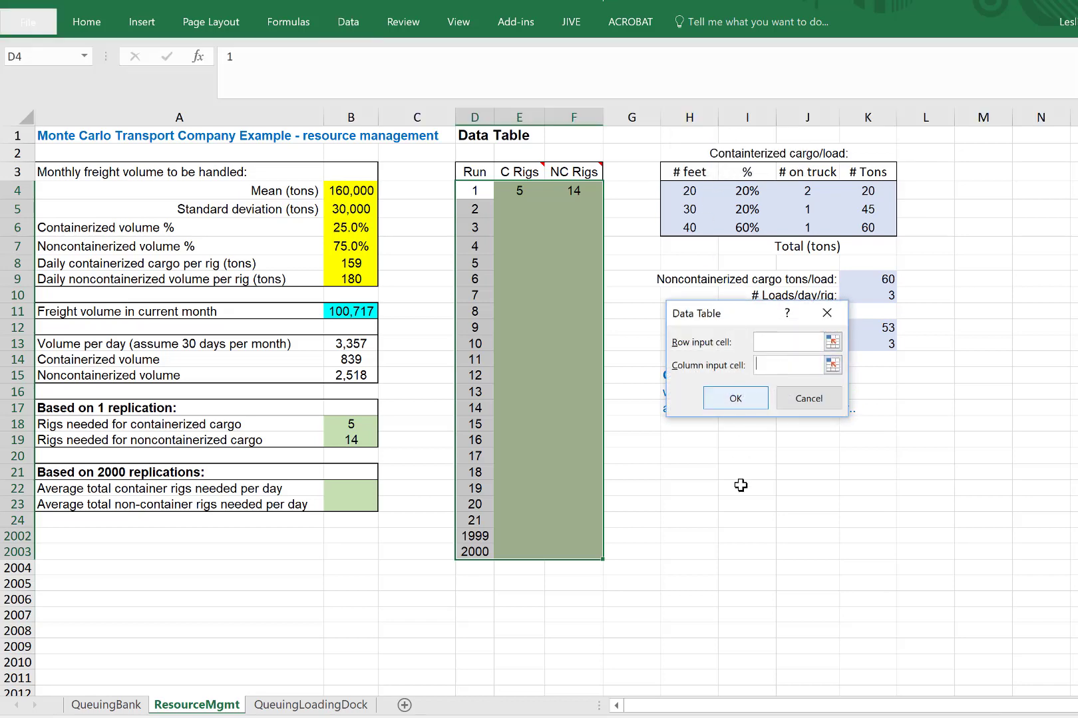
{"action": "left_click", "coordinate": [758, 473]}
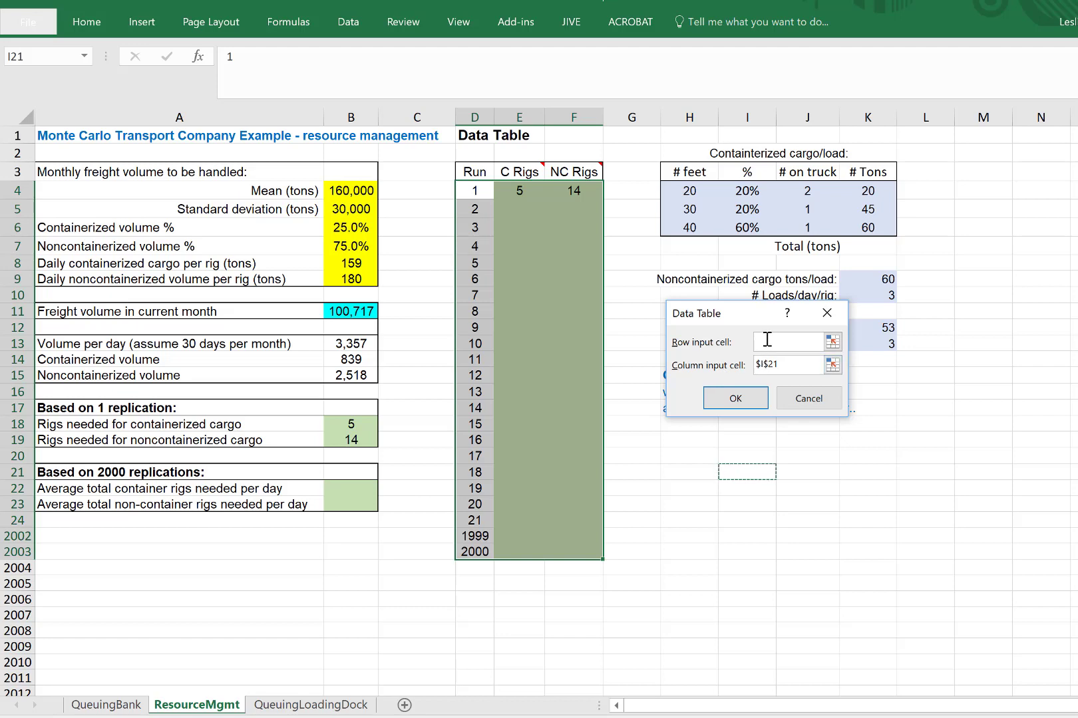
{"action": "left_click", "coordinate": [761, 403]}
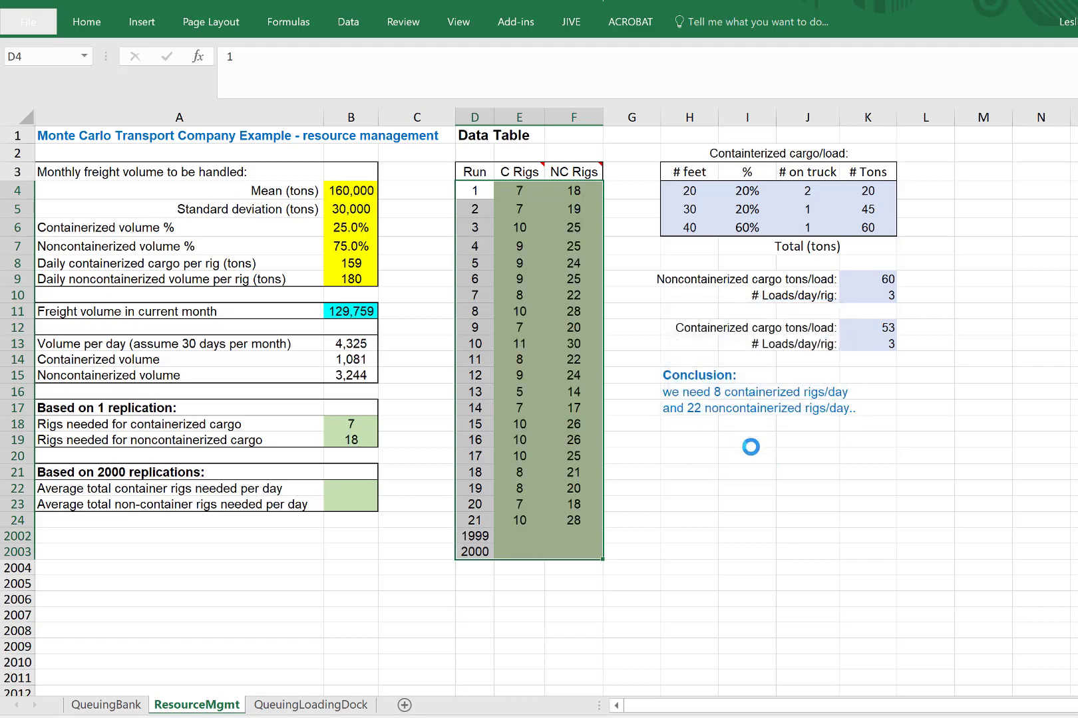
{"action": "left_click", "coordinate": [691, 509]}
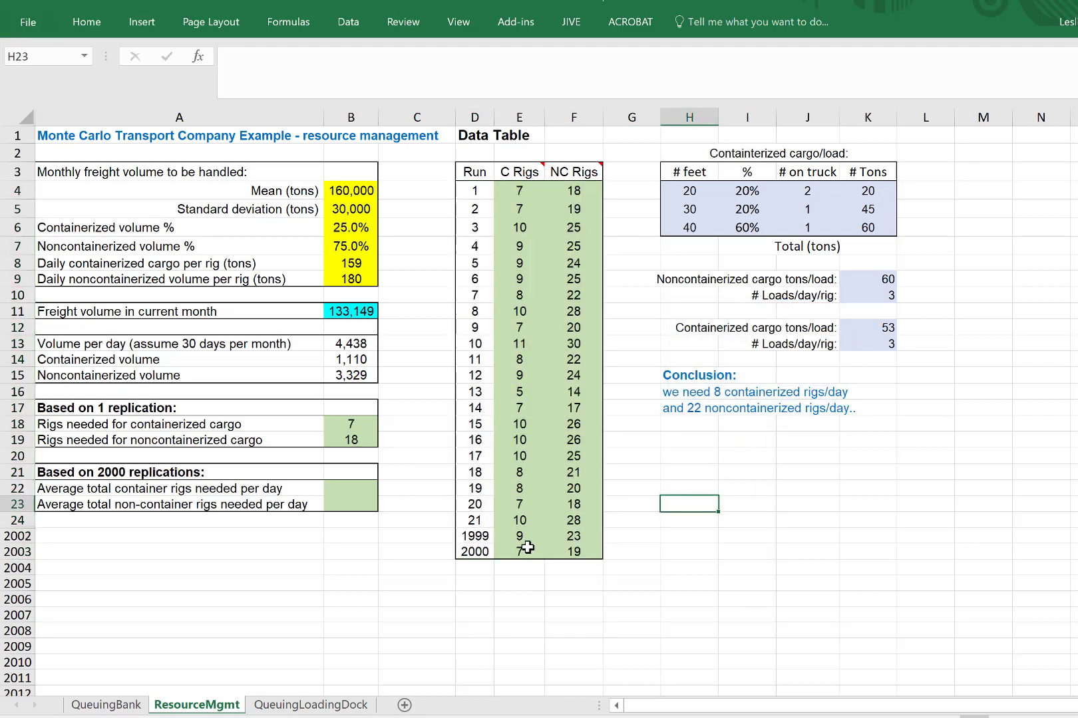
Enter =AVERAGE(E4:E2003) in B22 to get 8 container rigs per day
{"action": "left_click", "coordinate": [362, 488]}
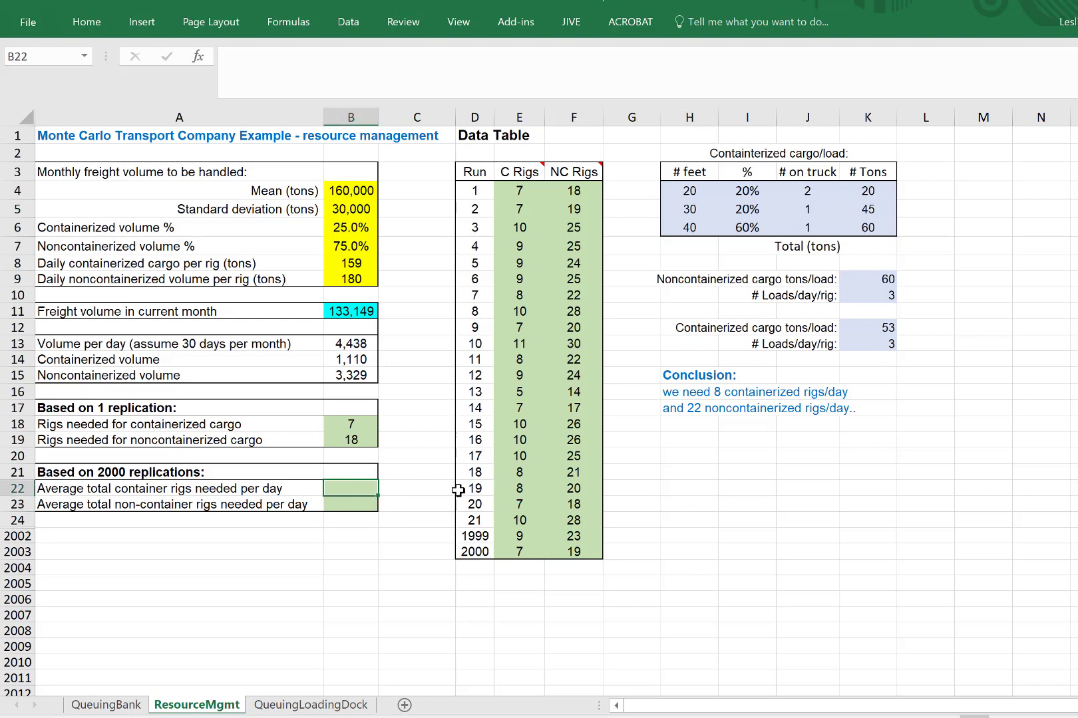
{"action": "type", "text": "=average("}
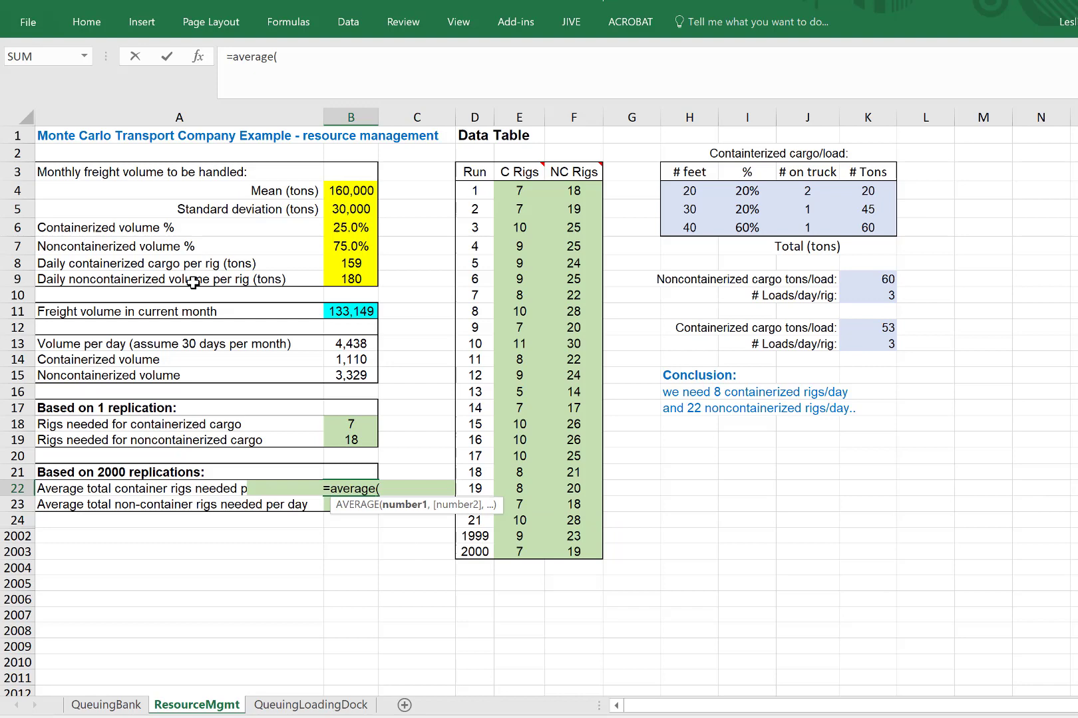
{"action": "left_click_drag", "start_coordinate": [522, 191], "coordinate": [518, 550]}
{"action": "type", "text": ")"}
{"action": "key", "text": "Return"}
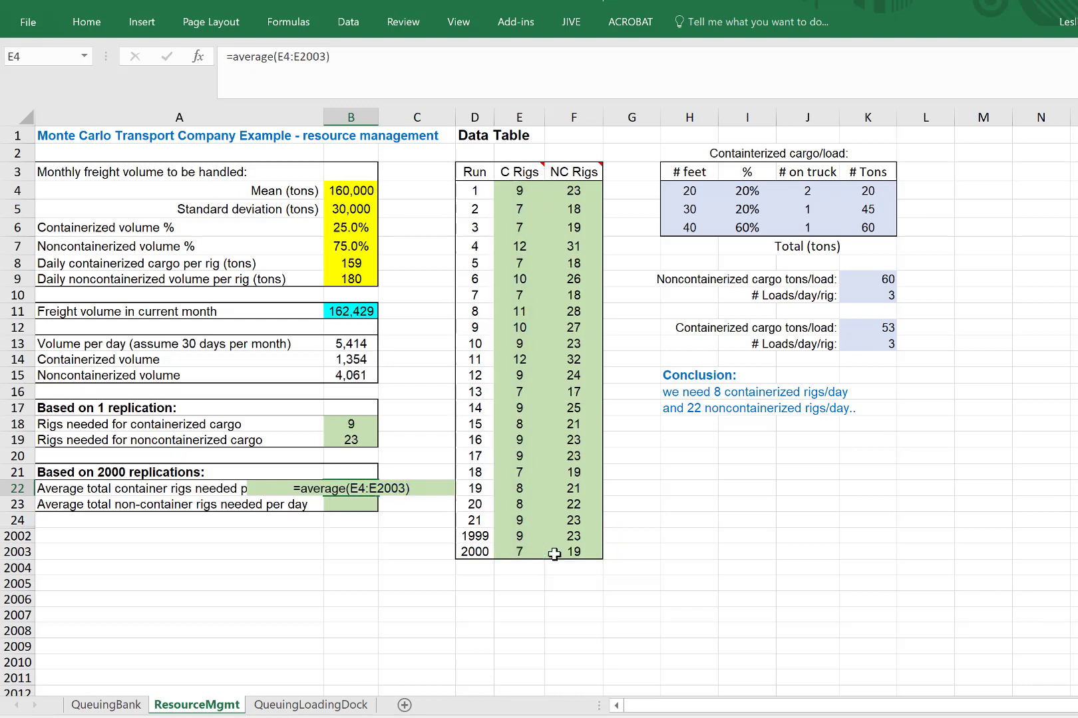
Enter =AVERAGE(F4:F2003) in B23 to get 22 non-container rigs per day
{"action": "type", "text": "=avefra"}
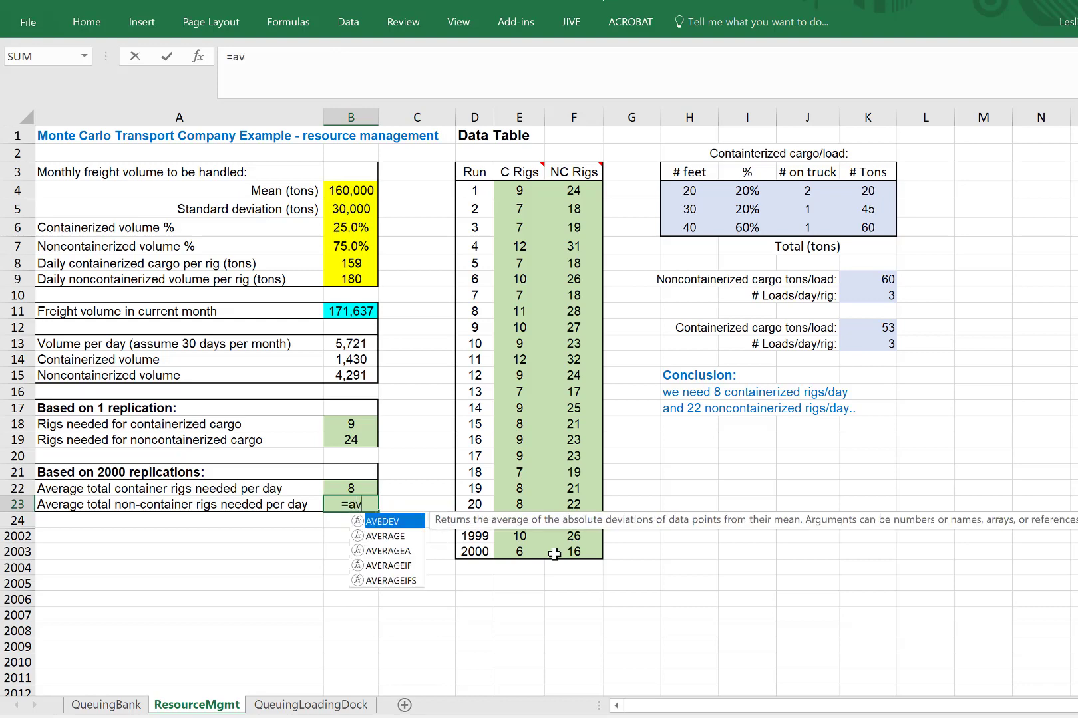
{"action": "key", "text": "BackSpace"}
{"action": "key", "text": "BackSpace"}
{"action": "key", "text": "BackSpace"}
{"action": "type", "text": "rage("}
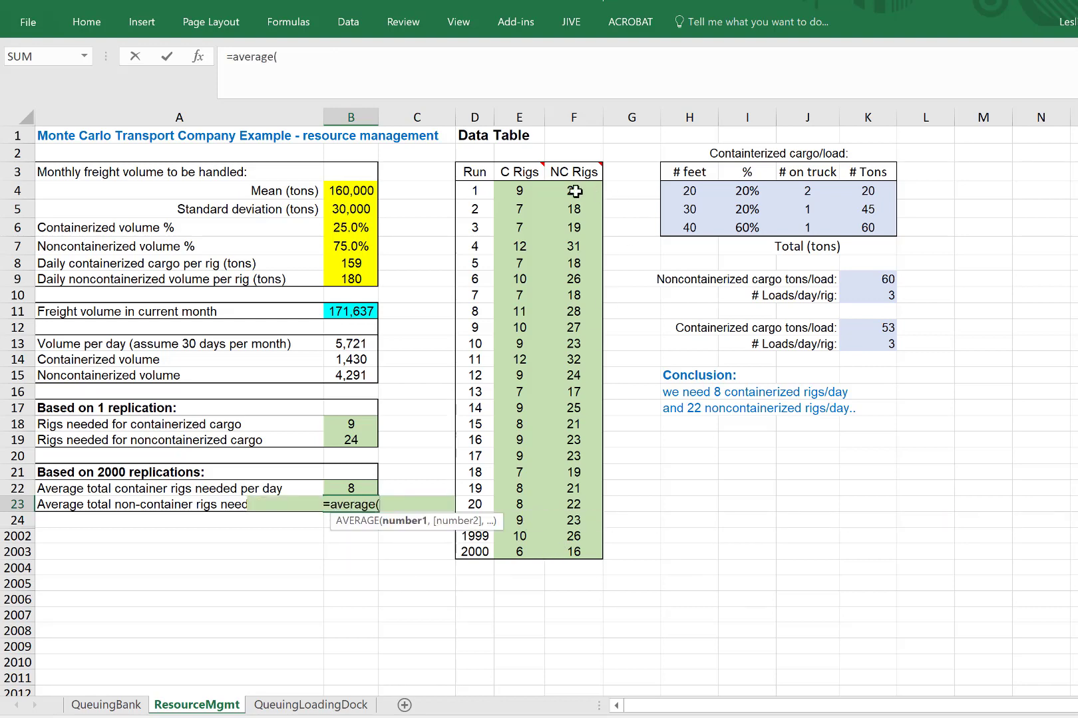
{"action": "left_click_drag", "start_coordinate": [574, 191], "coordinate": [550, 544]}
{"action": "type", "text": ")"}
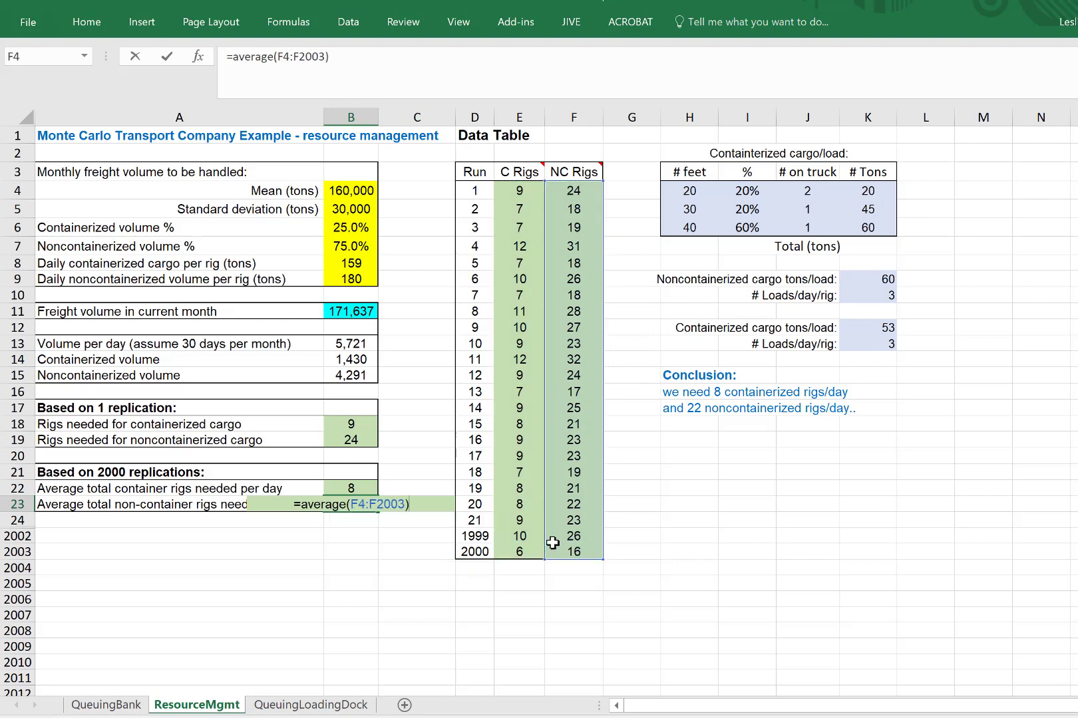
{"action": "key", "text": "Return"}
{"action": "key", "text": "Up"}
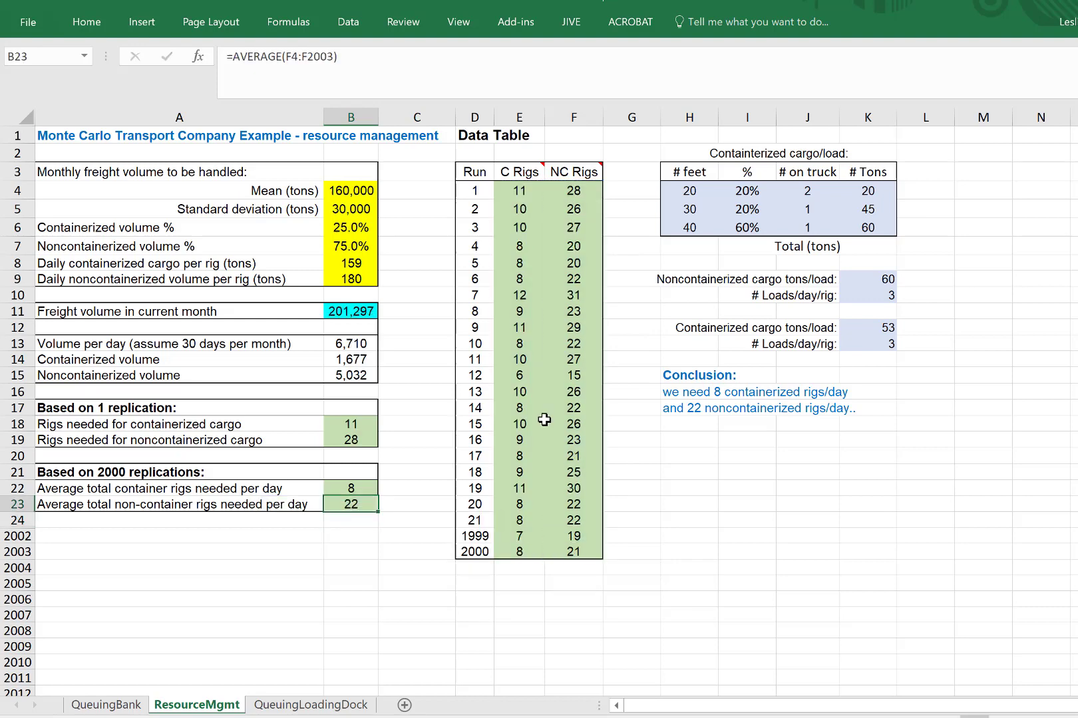
{"action": "left_click", "coordinate": [689, 554]}
{"action": "left_click", "coordinate": [685, 396]}
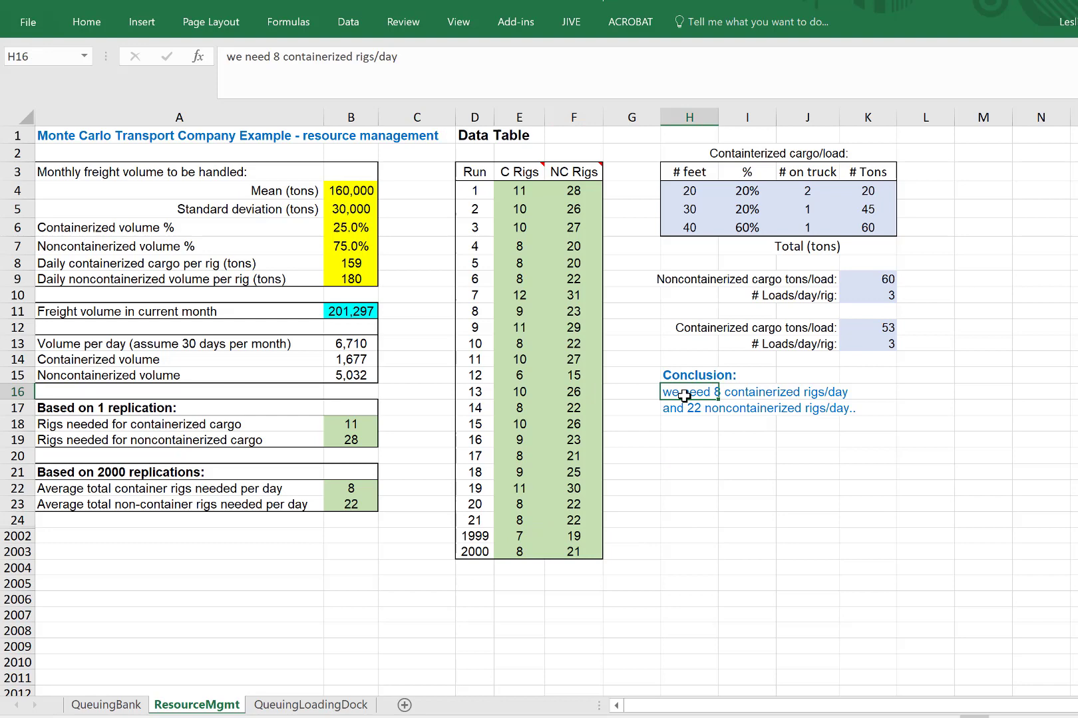
{"action": "left_click", "coordinate": [685, 408]}
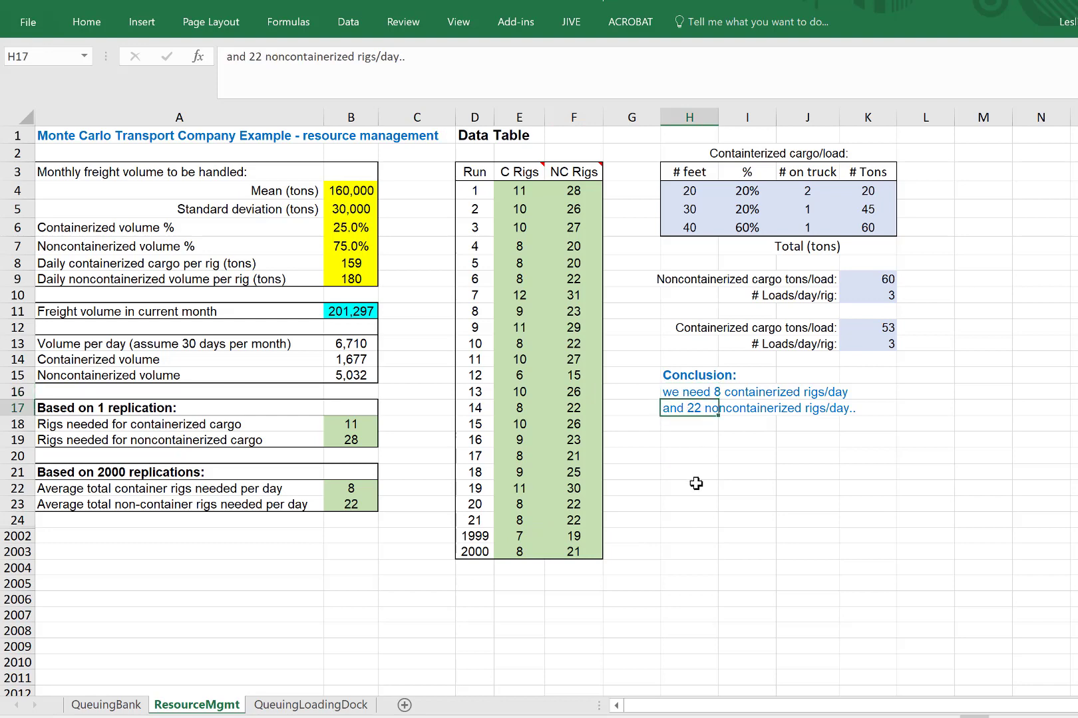
{"action": "left_click", "coordinate": [696, 484]}
{"action": "key", "text": "Up"}
{"action": "key", "text": "Up"}
{"action": "key", "text": "Up"}
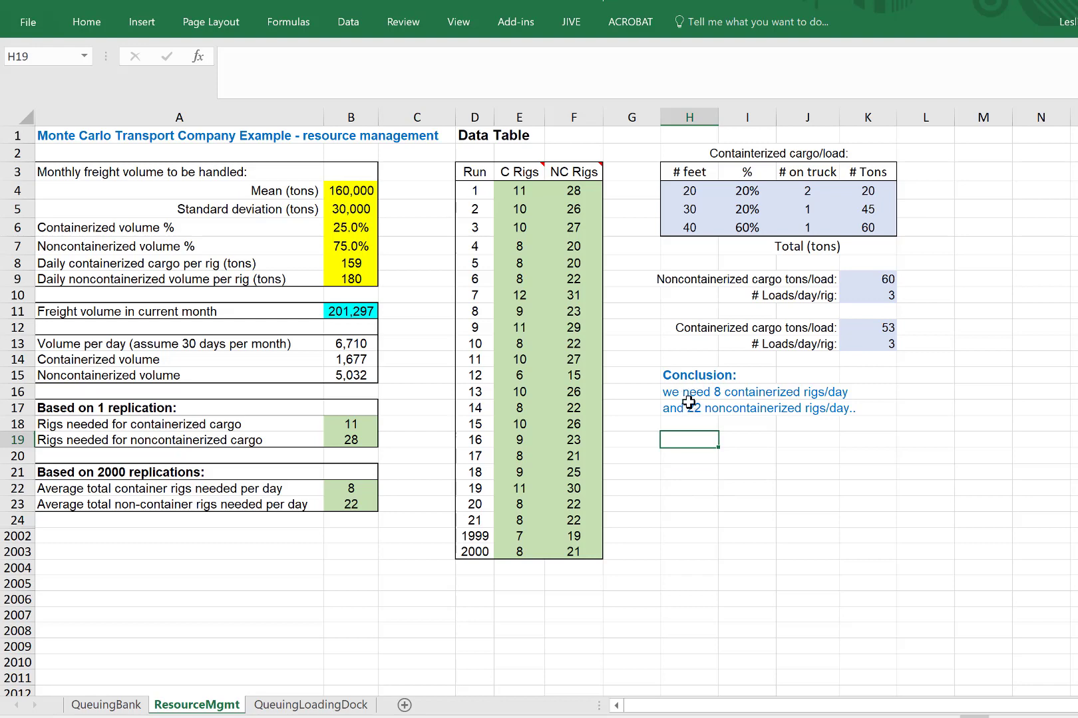
{"action": "left_click", "coordinate": [691, 478]}
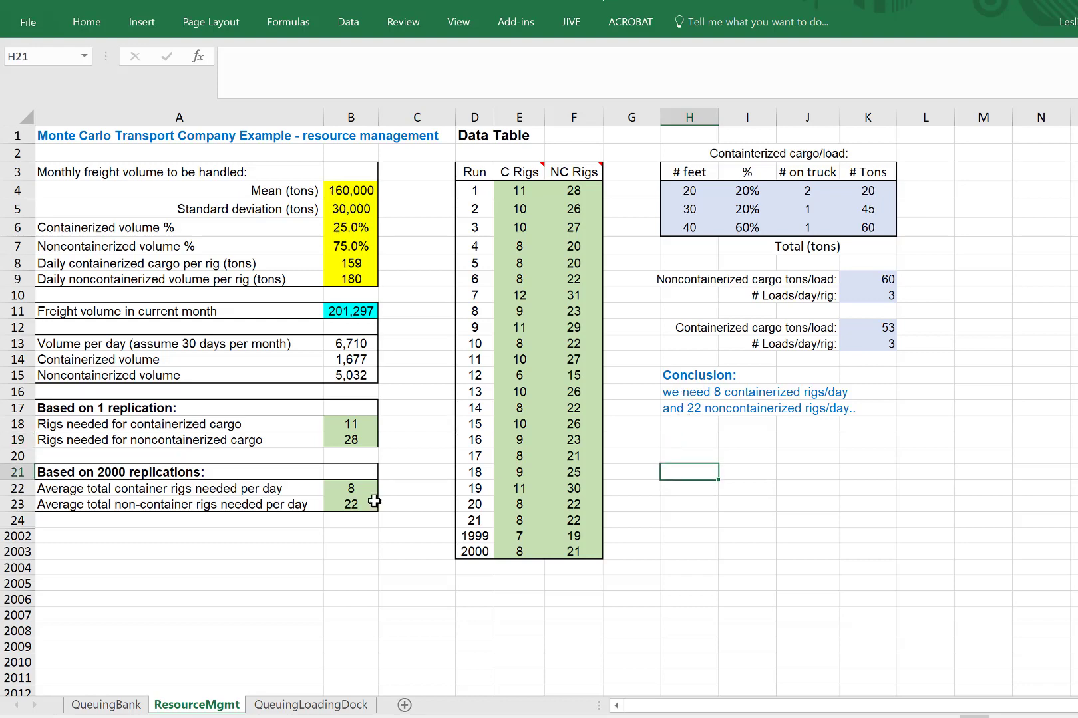